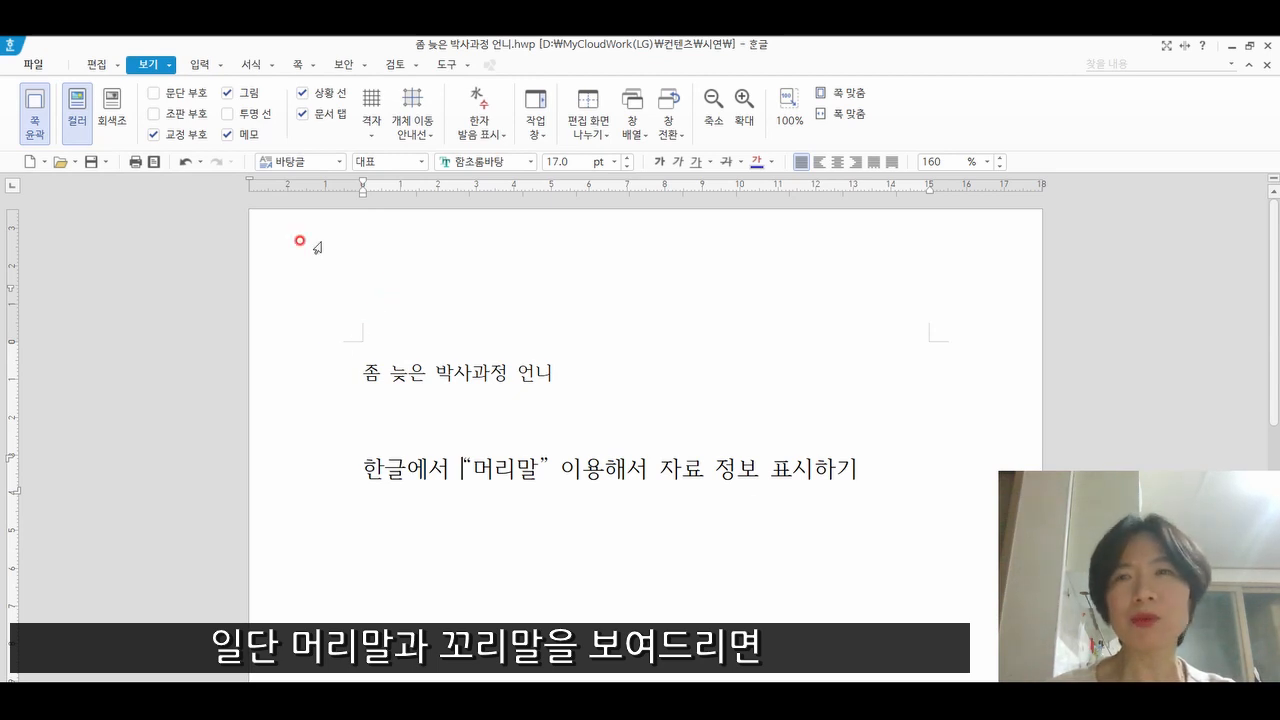
# Open the custom page margin settings and examine the header and footer margins
pyautogui.click(92, 65)
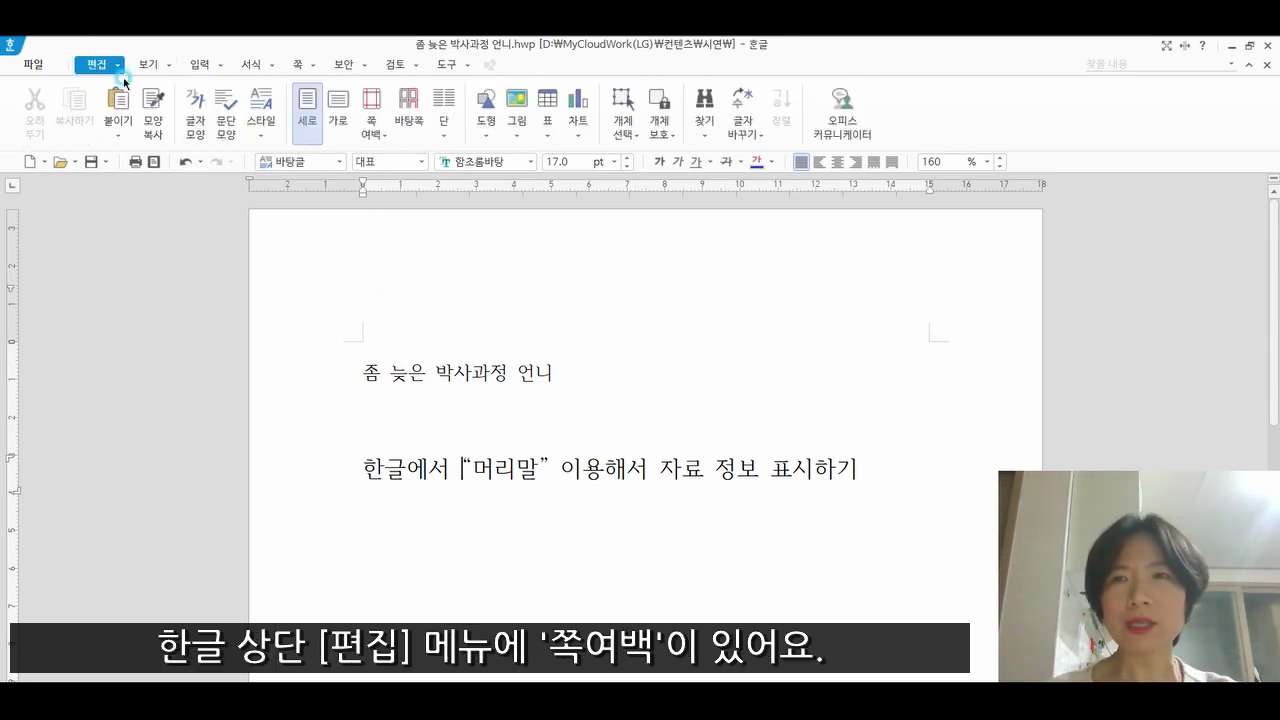
pyautogui.click(375, 139)
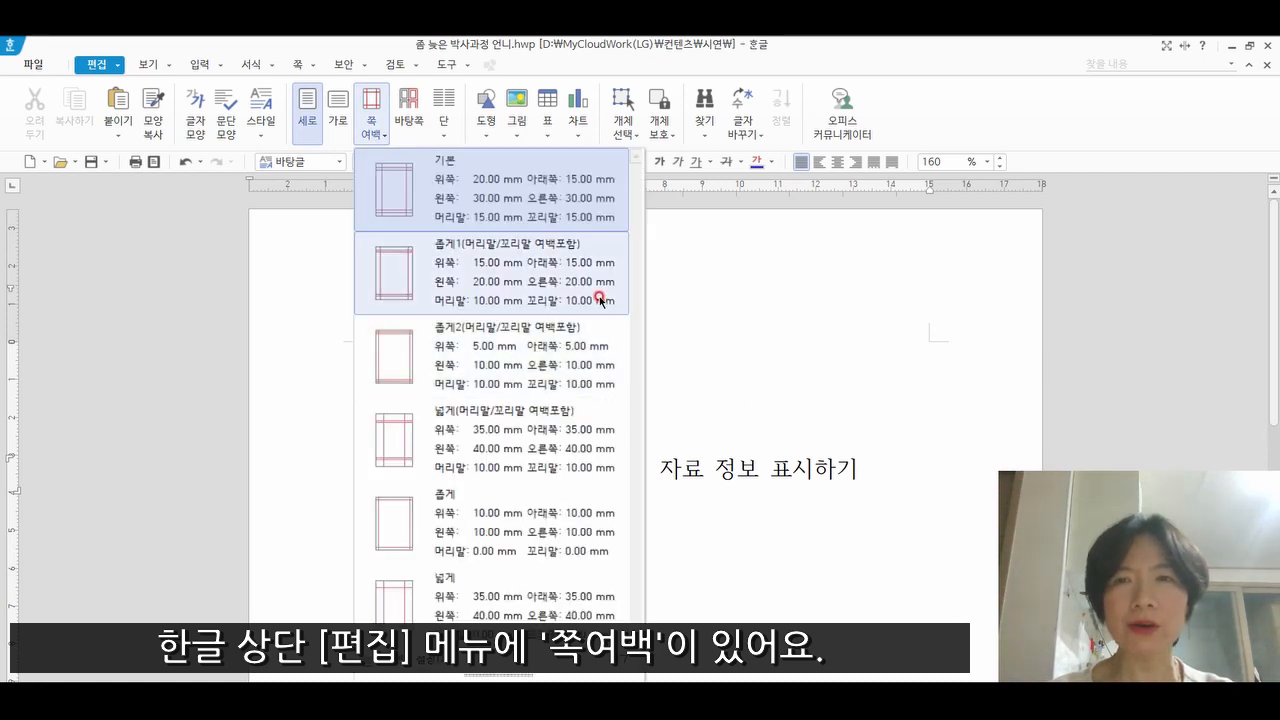
pyautogui.click(458, 657)
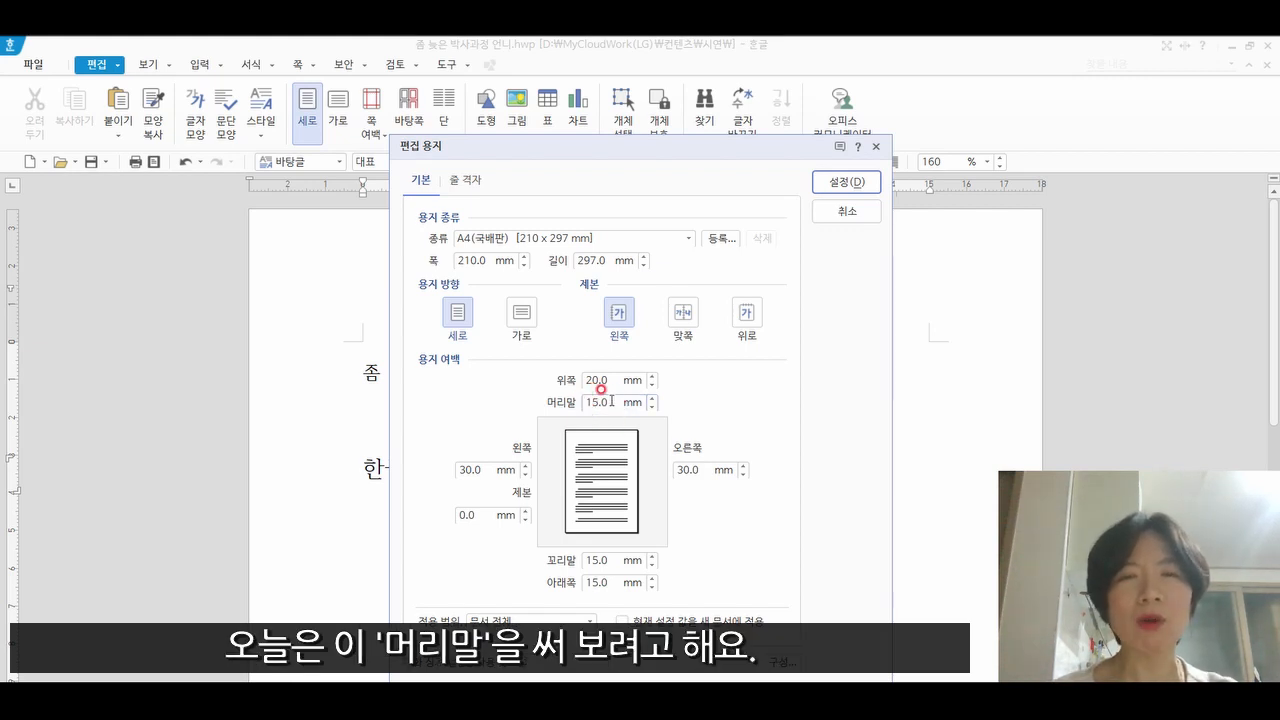
pyautogui.click(857, 212)
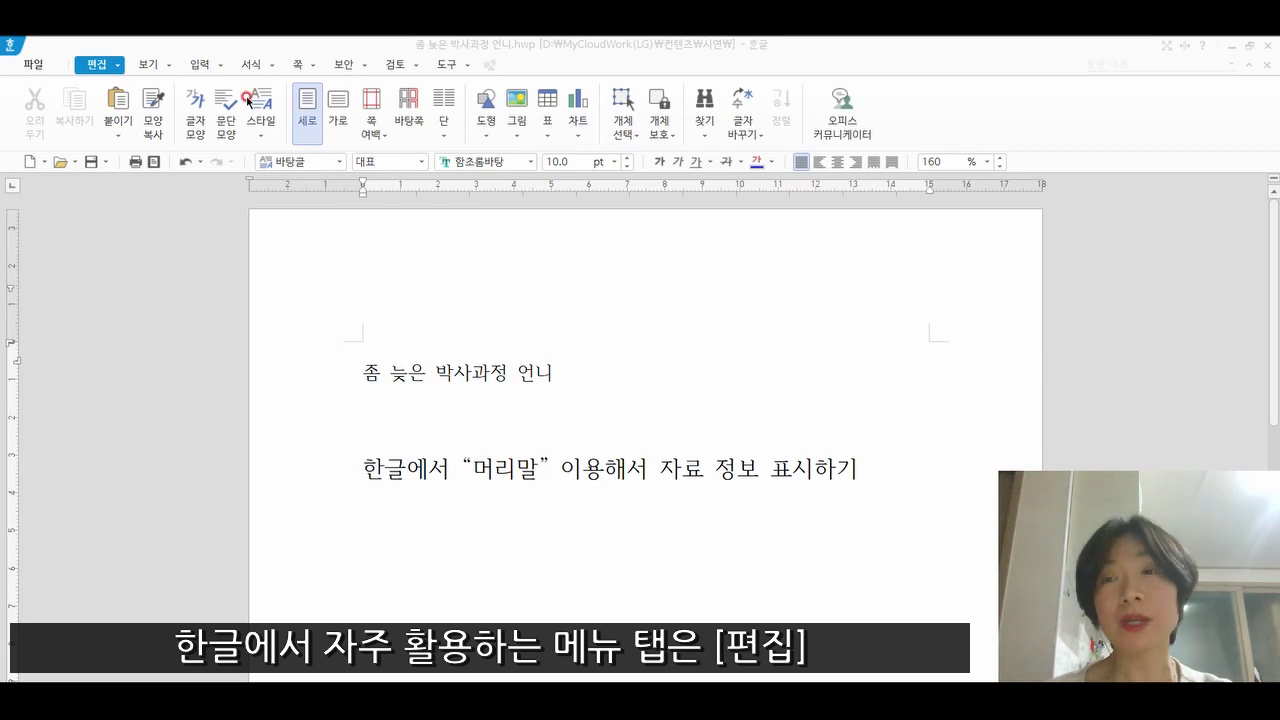
pyautogui.click(92, 66)
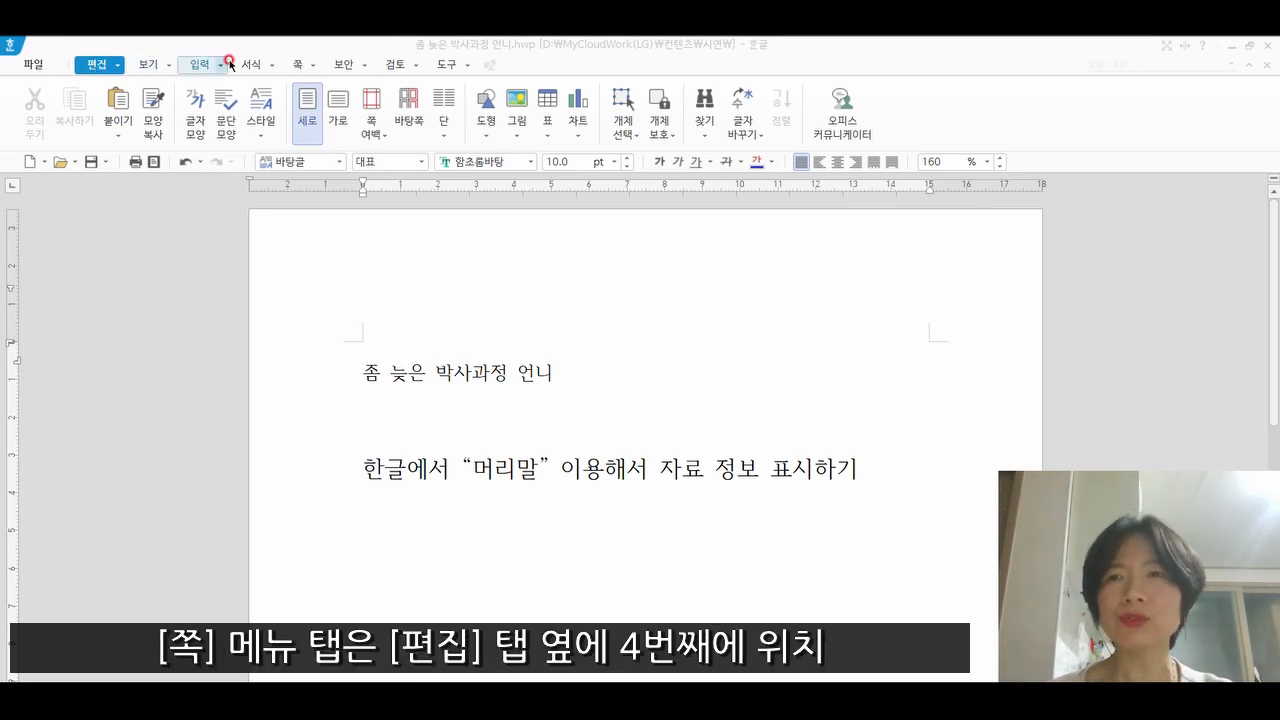
pyautogui.click(300, 66)
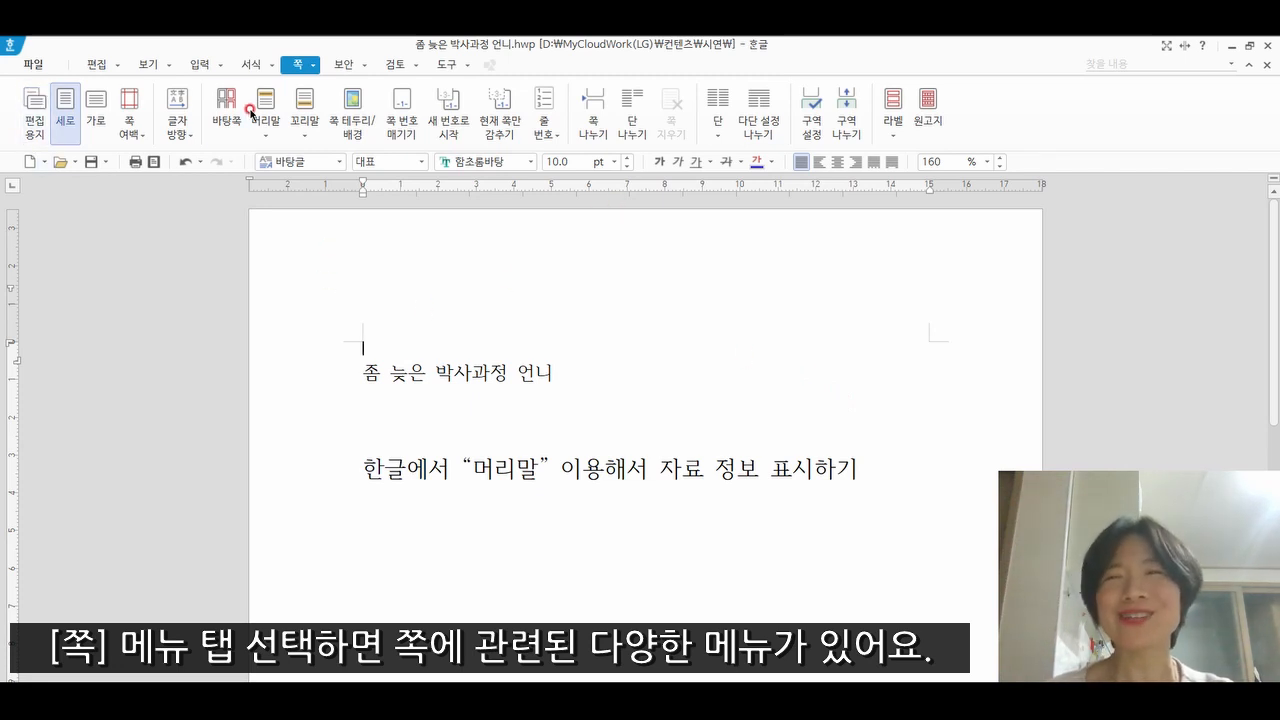
pyautogui.click(97, 65)
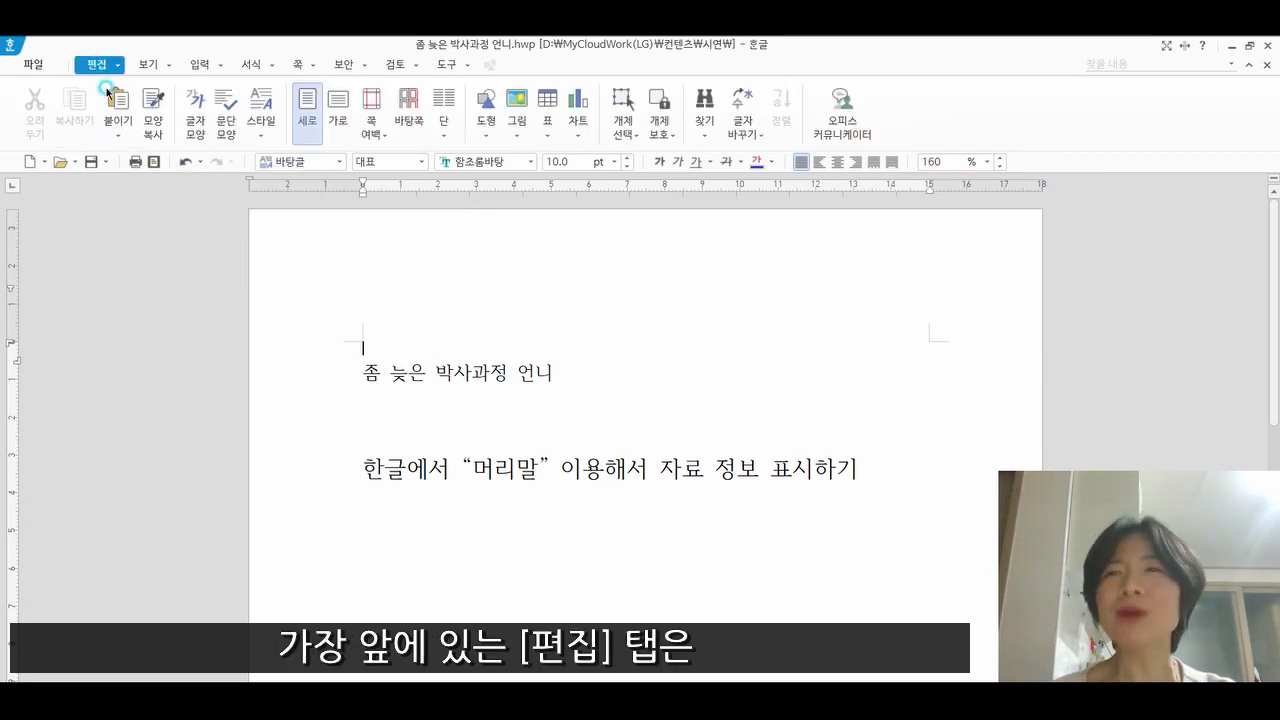
pyautogui.click(199, 65)
pyautogui.click(250, 65)
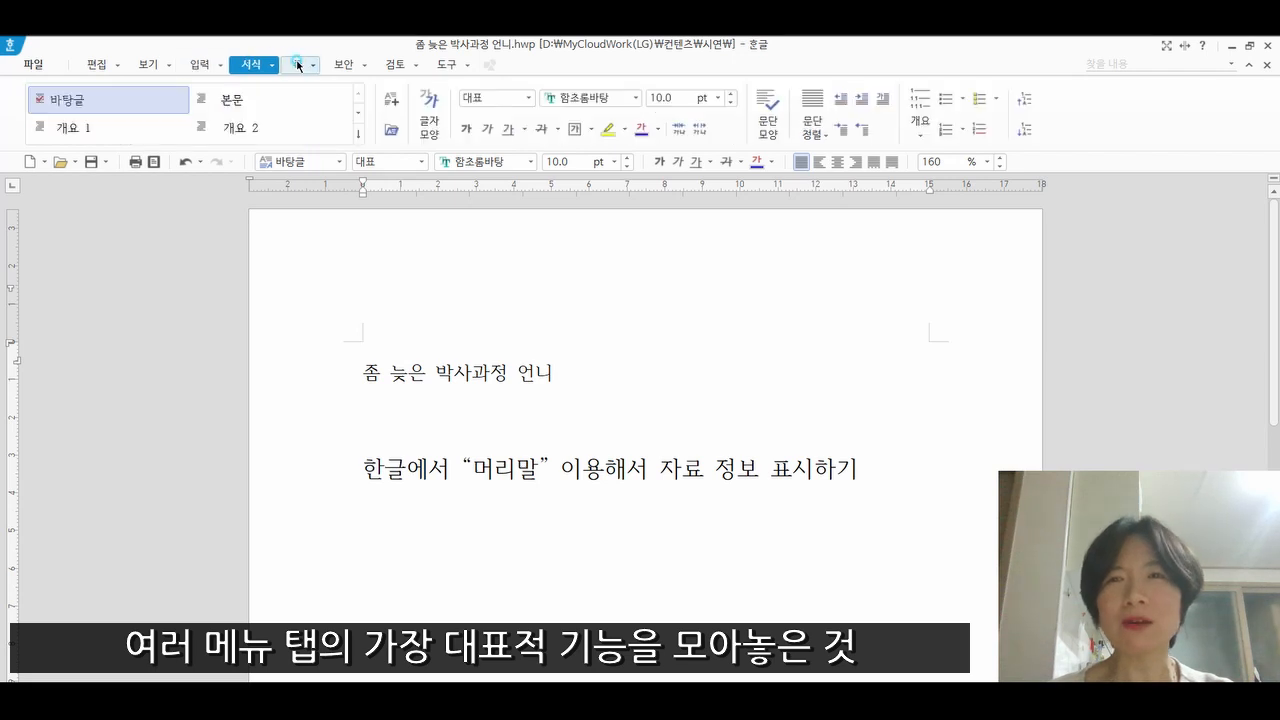
pyautogui.click(300, 66)
pyautogui.click(343, 65)
pyautogui.click(394, 66)
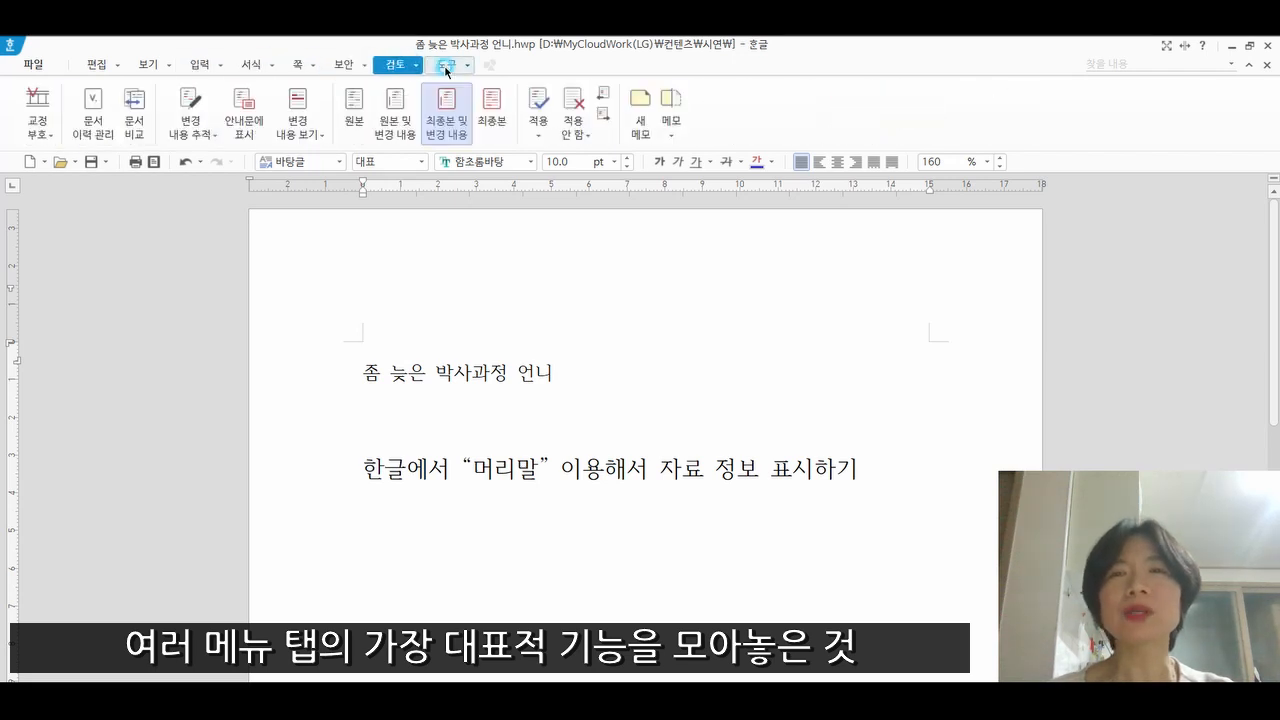
pyautogui.click(104, 68)
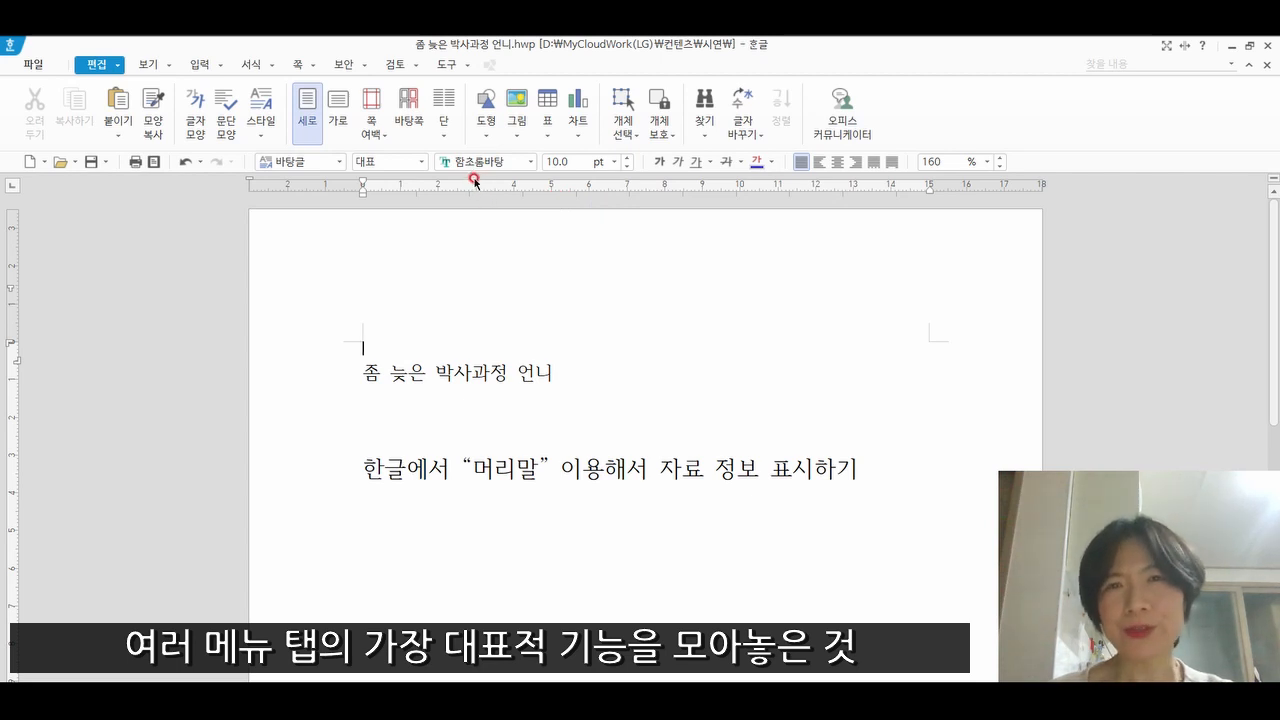
# Review the paper setup (편집 용지) with its paper type, orientation, binding and margin options
pyautogui.click(298, 66)
pyautogui.press('F7')
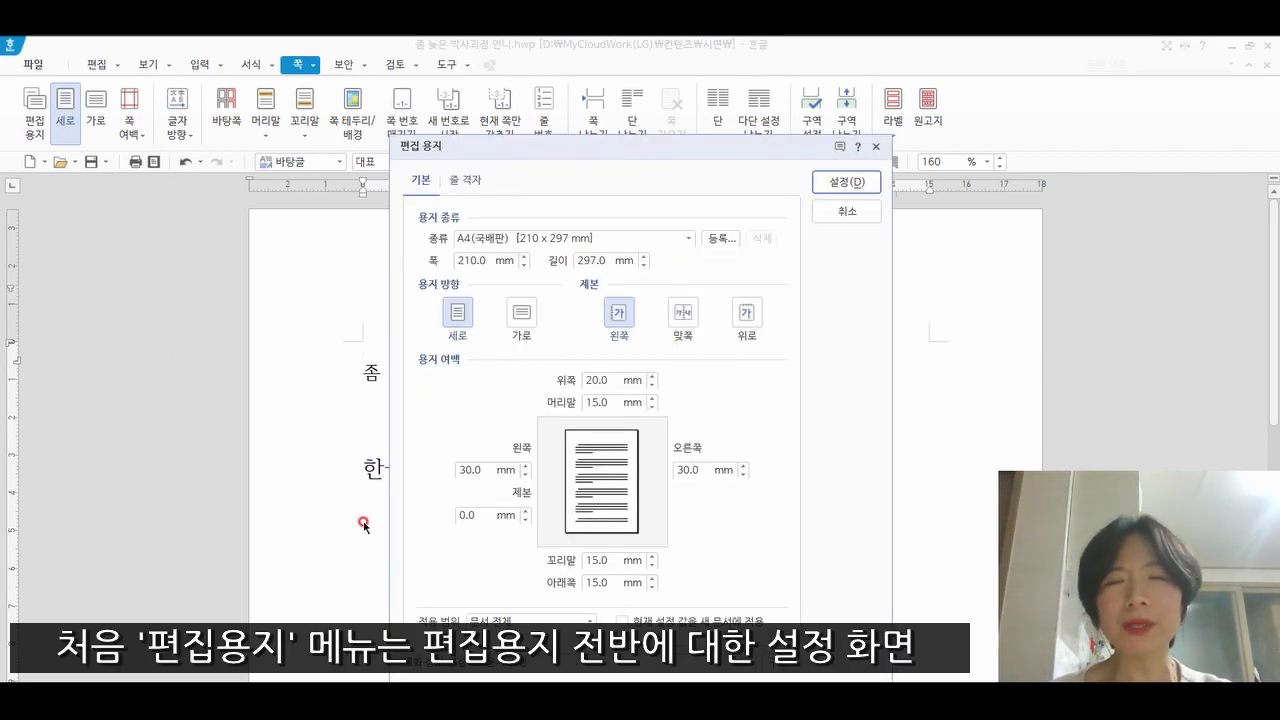
pyautogui.click(838, 210)
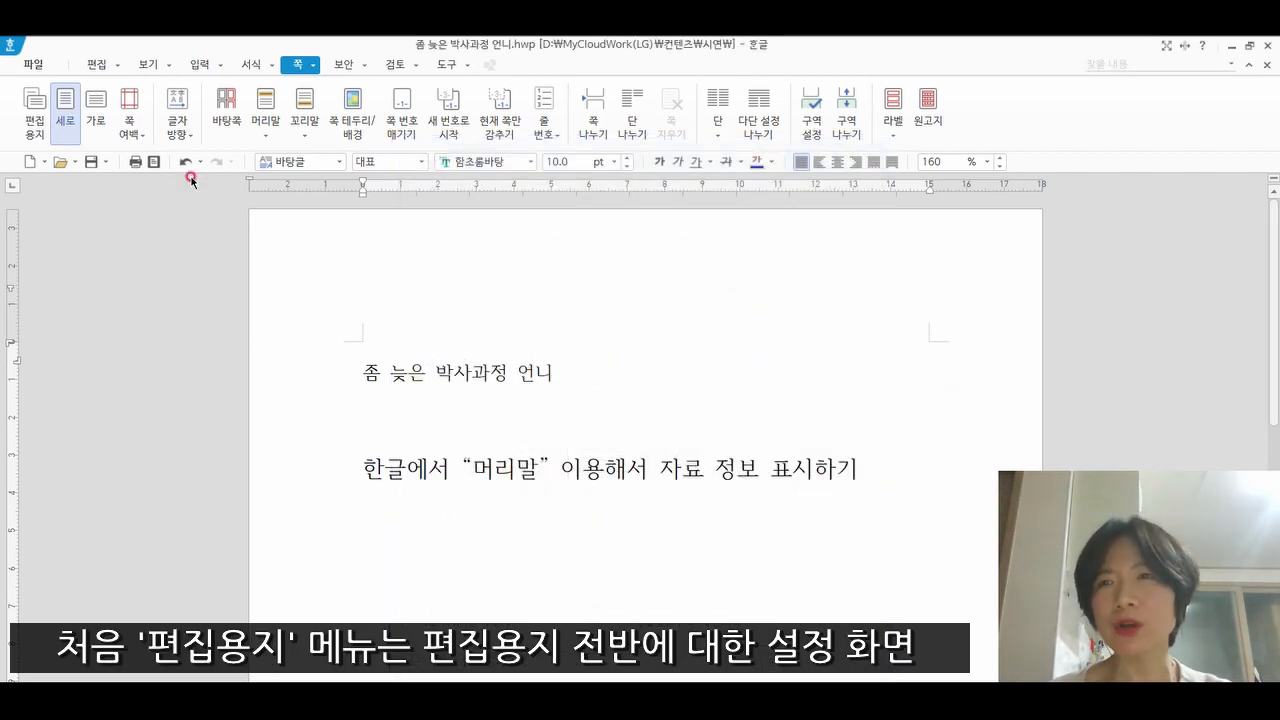
# Try landscape orientation (가로) for the page and restore portrait (세로)
pyautogui.click(95, 110)
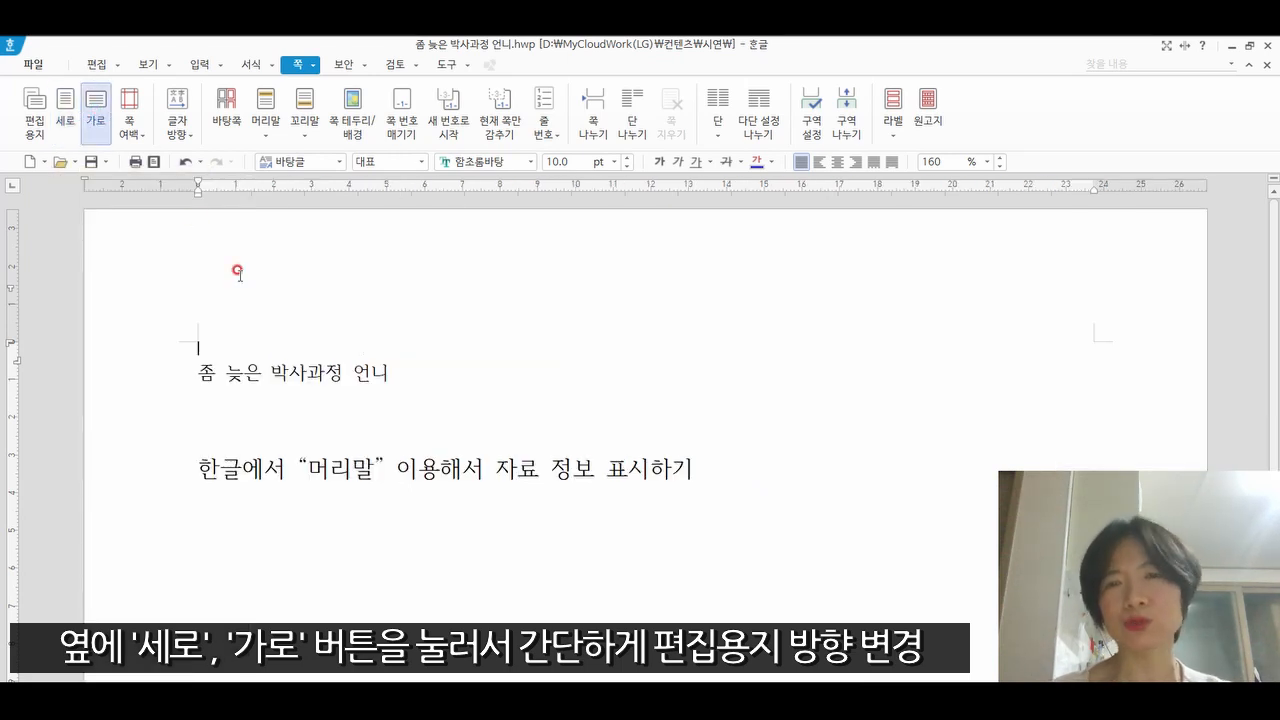
pyautogui.click(65, 110)
# Look through the page margin presets and examine the custom page margin settings
pyautogui.click(129, 110)
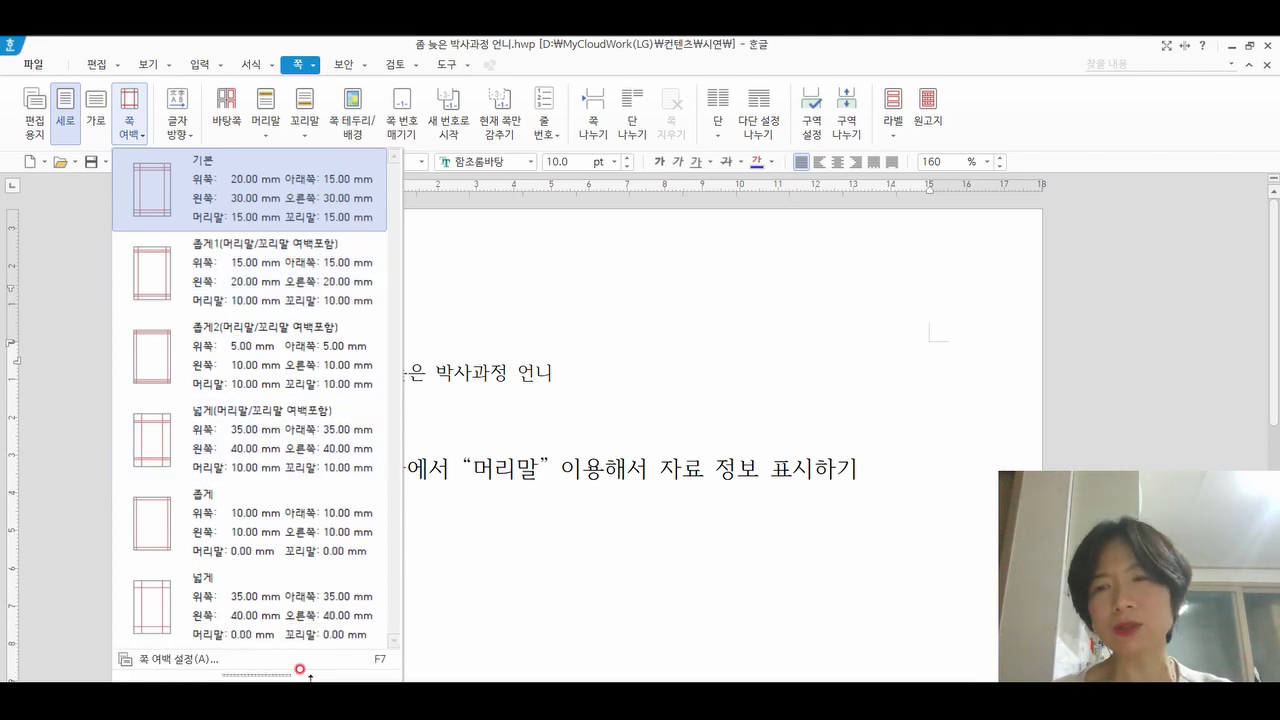
pyautogui.click(215, 659)
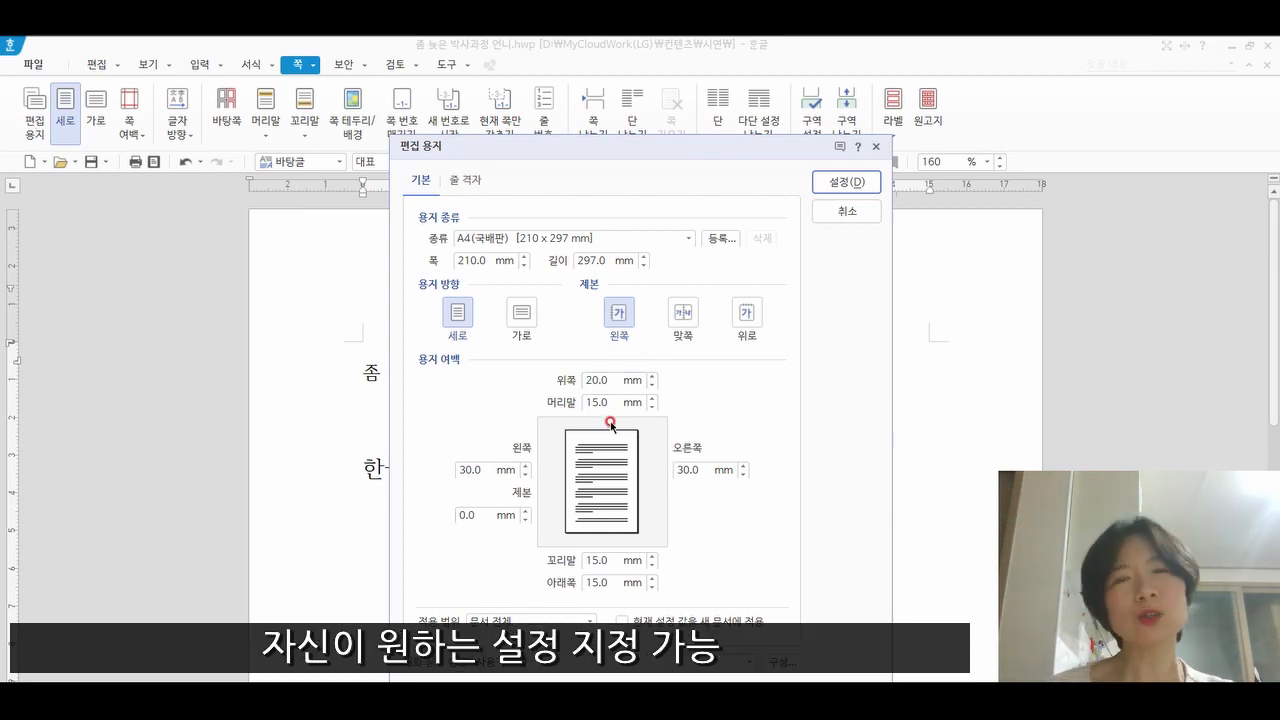
pyautogui.click(848, 212)
# Insert a top header for both pages (양쪽) with the file name at left, page number at right and a thick line underneath
pyautogui.click(328, 139)
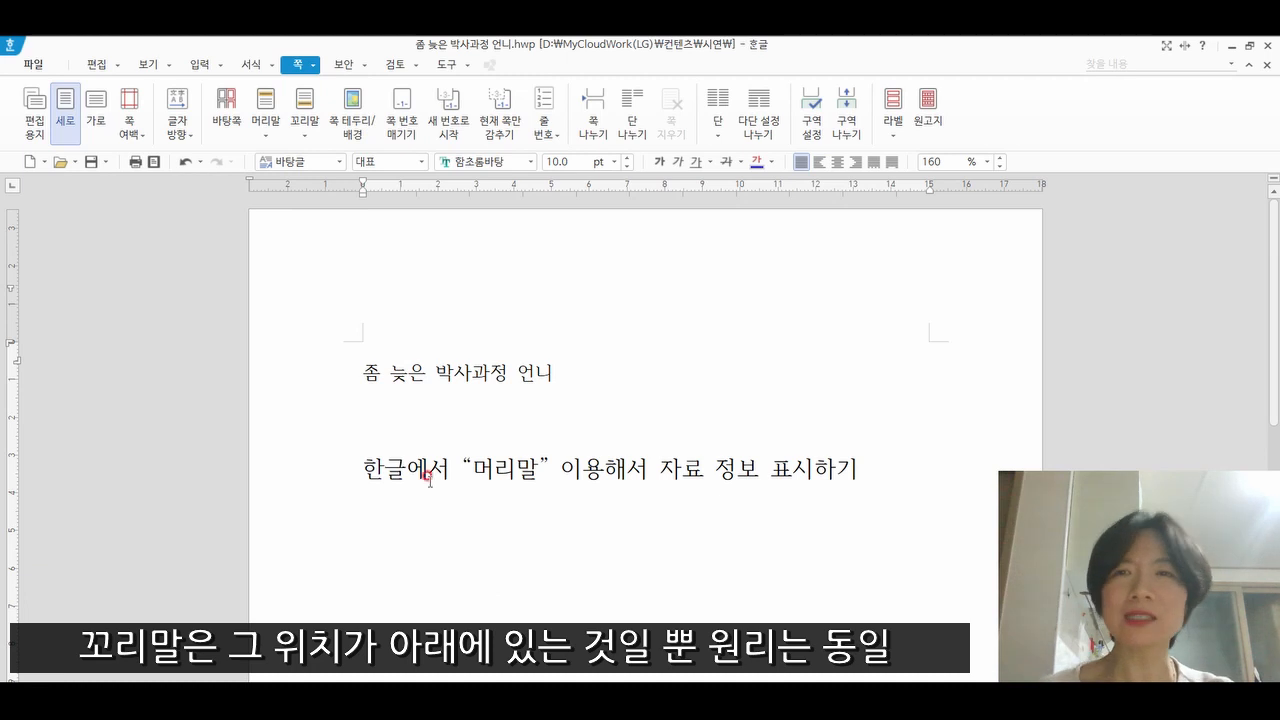
pyautogui.click(266, 118)
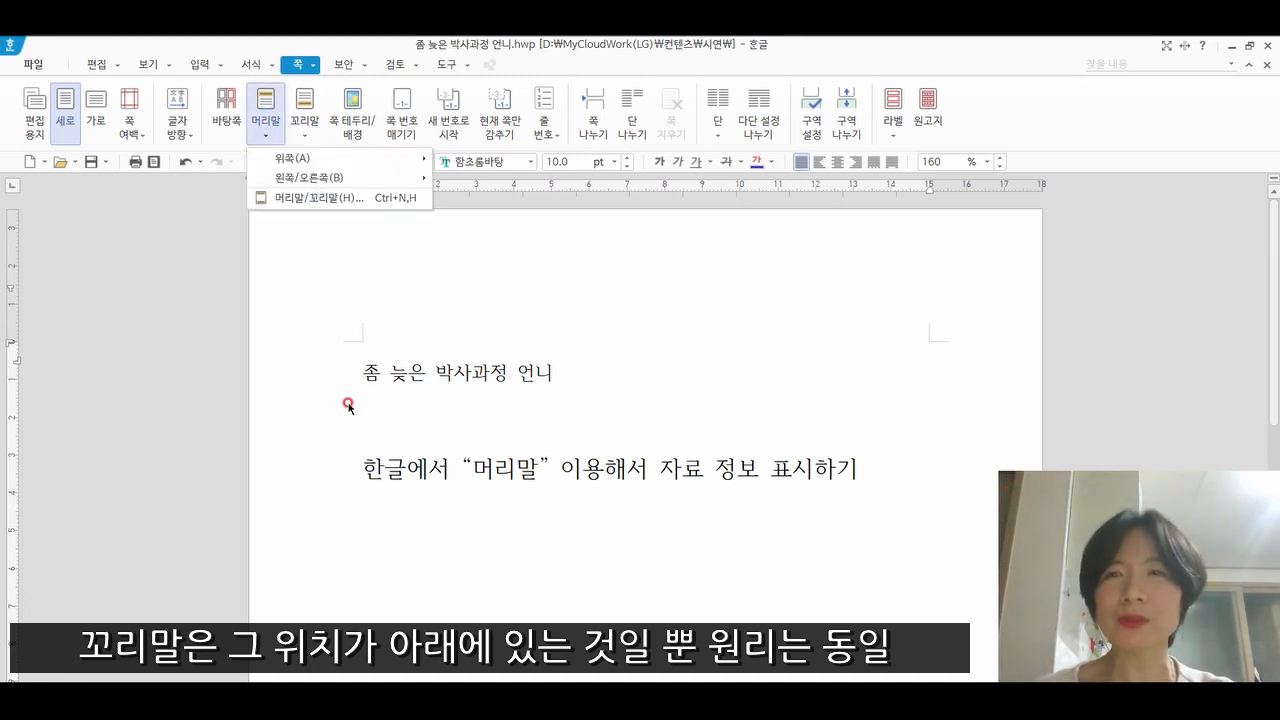
pyautogui.click(308, 415)
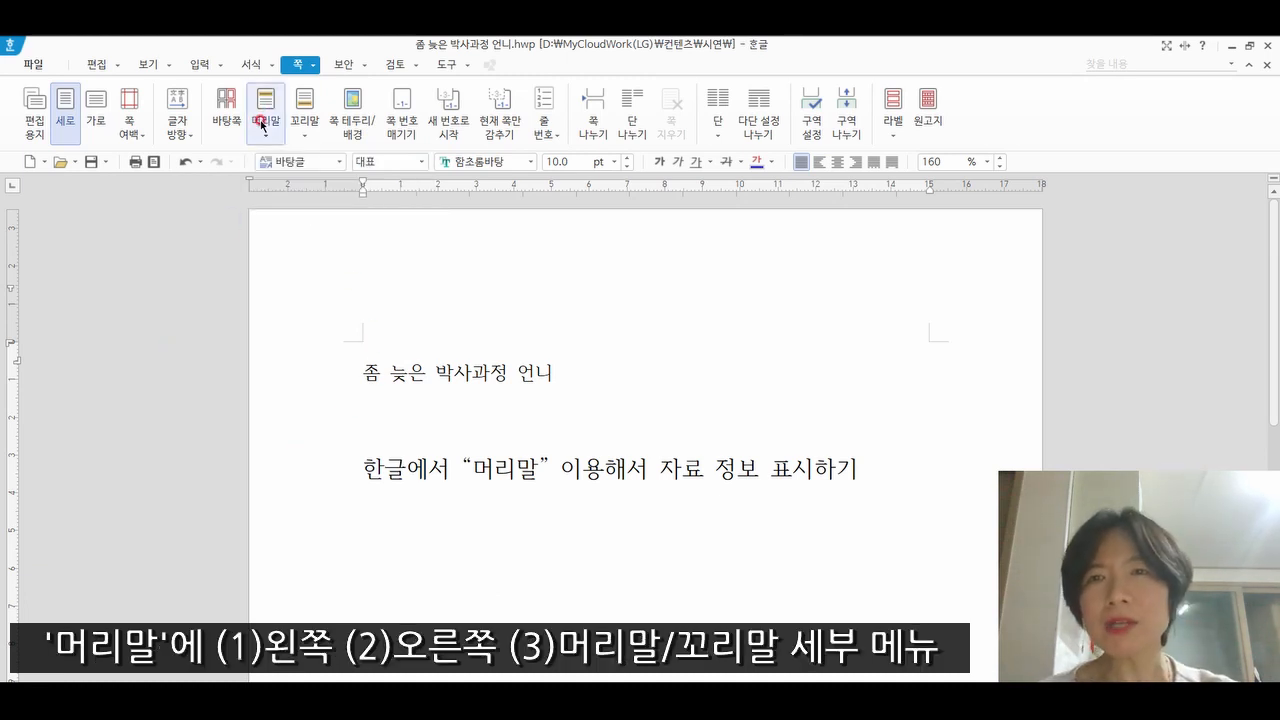
pyautogui.click(266, 107)
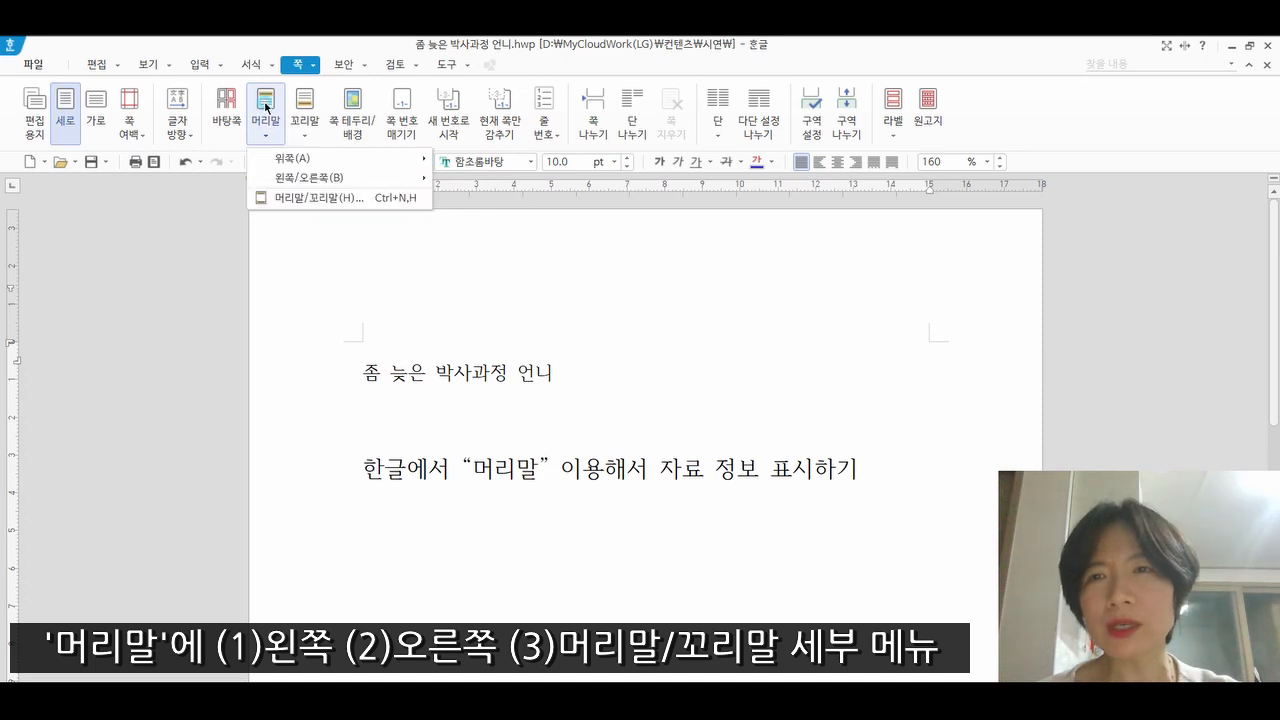
pyautogui.click(293, 182)
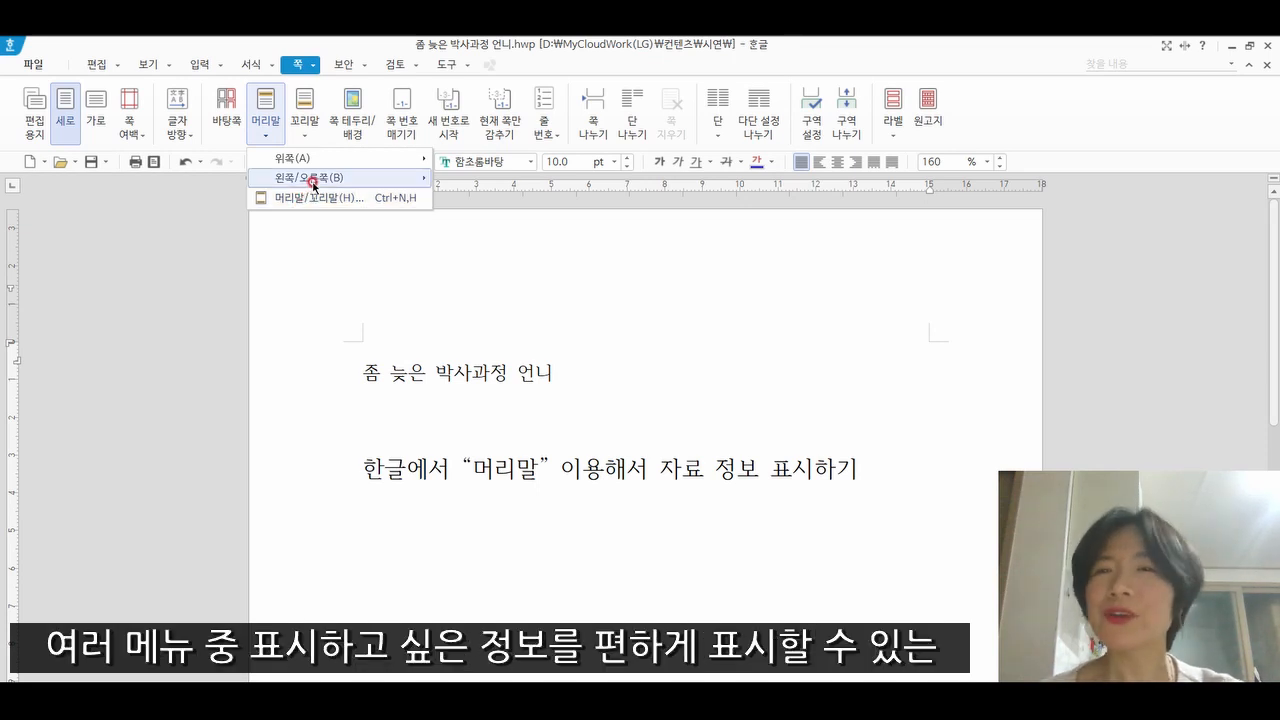
pyautogui.moveTo(323, 165)
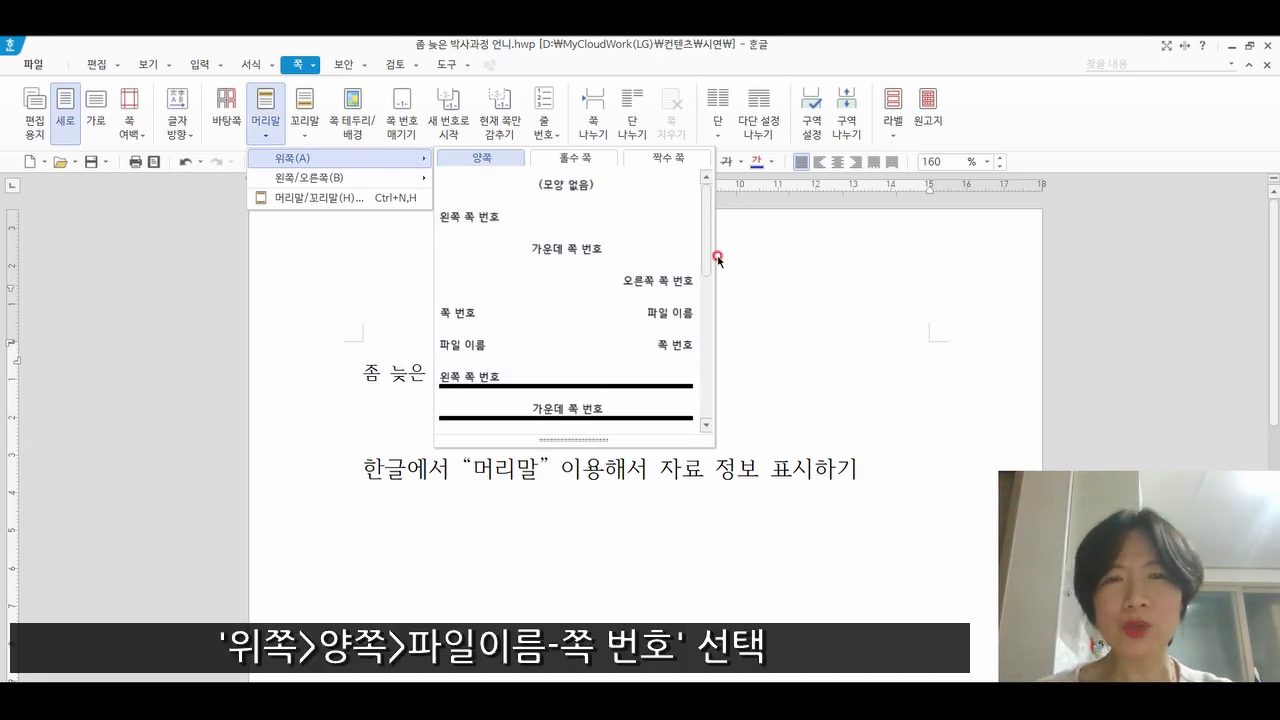
pyautogui.moveTo(706, 253); pyautogui.dragTo(704, 330)
pyautogui.click(656, 294)
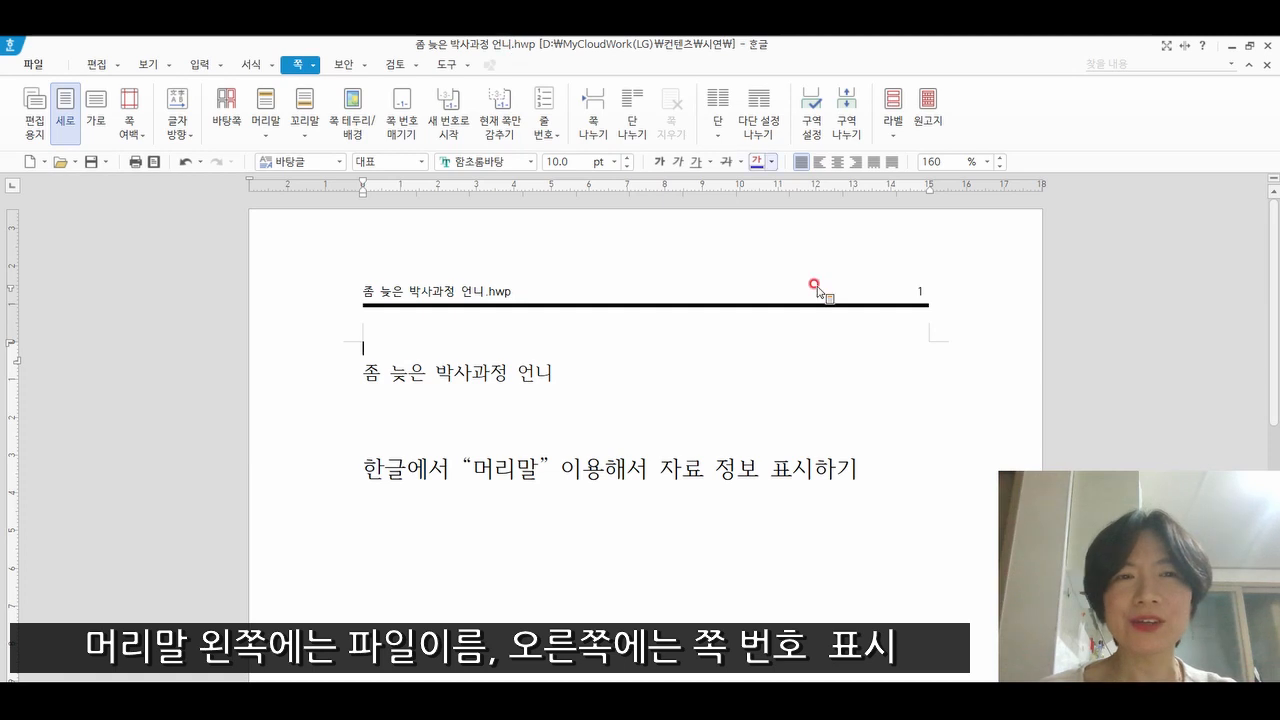
# Save the document under the new name "(20200502)좀 늦은 박사과정 언니의 연구" in the 시연 folder
pyautogui.click(762, 470)
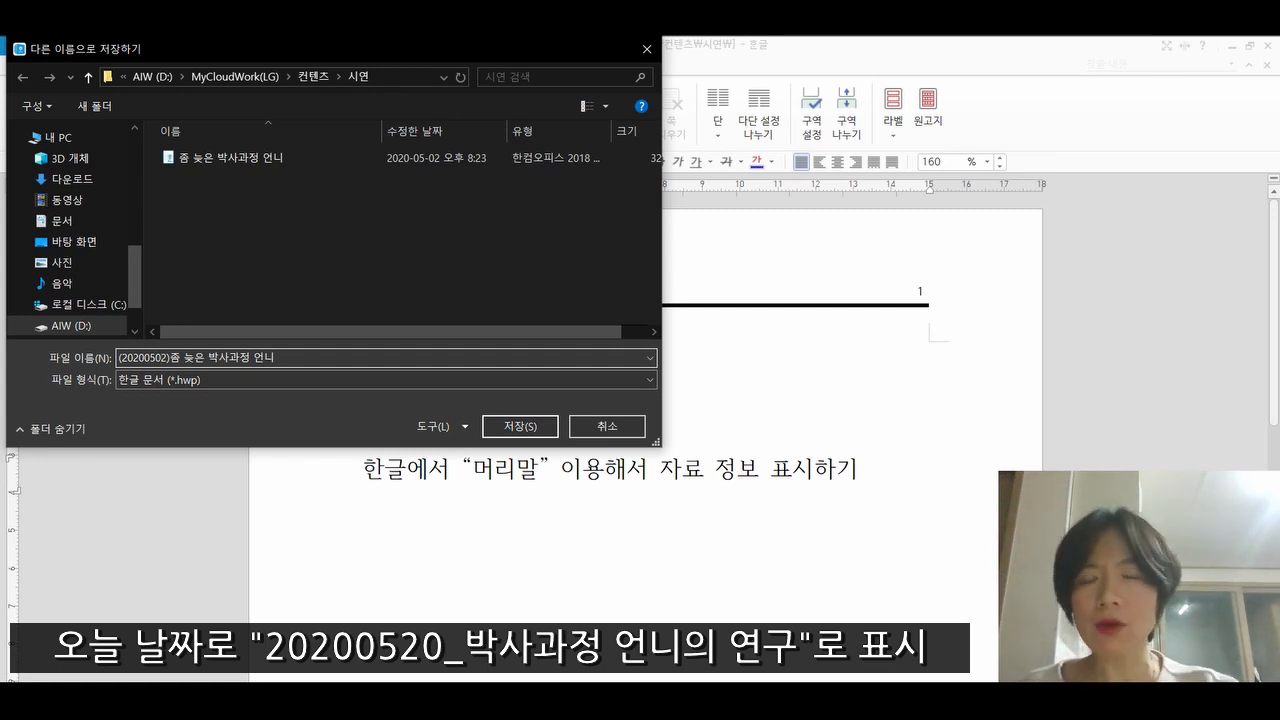
pyautogui.write('의 연구')
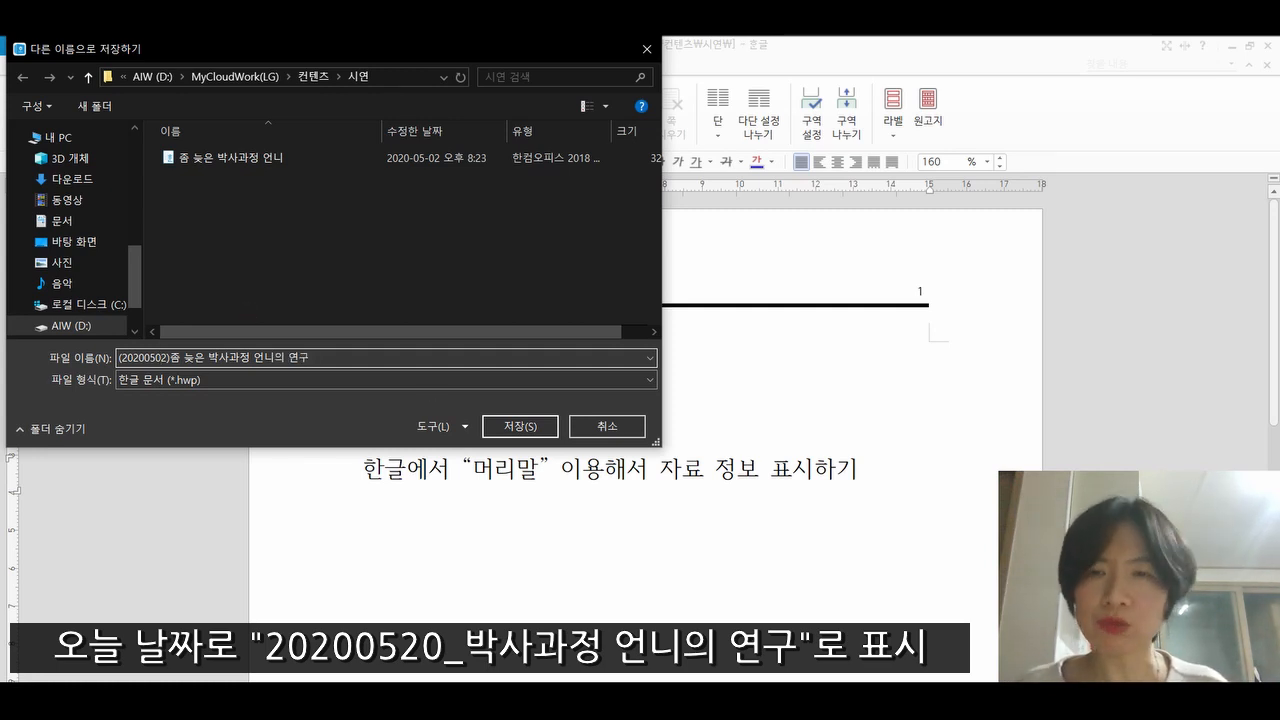
pyautogui.press('Return')
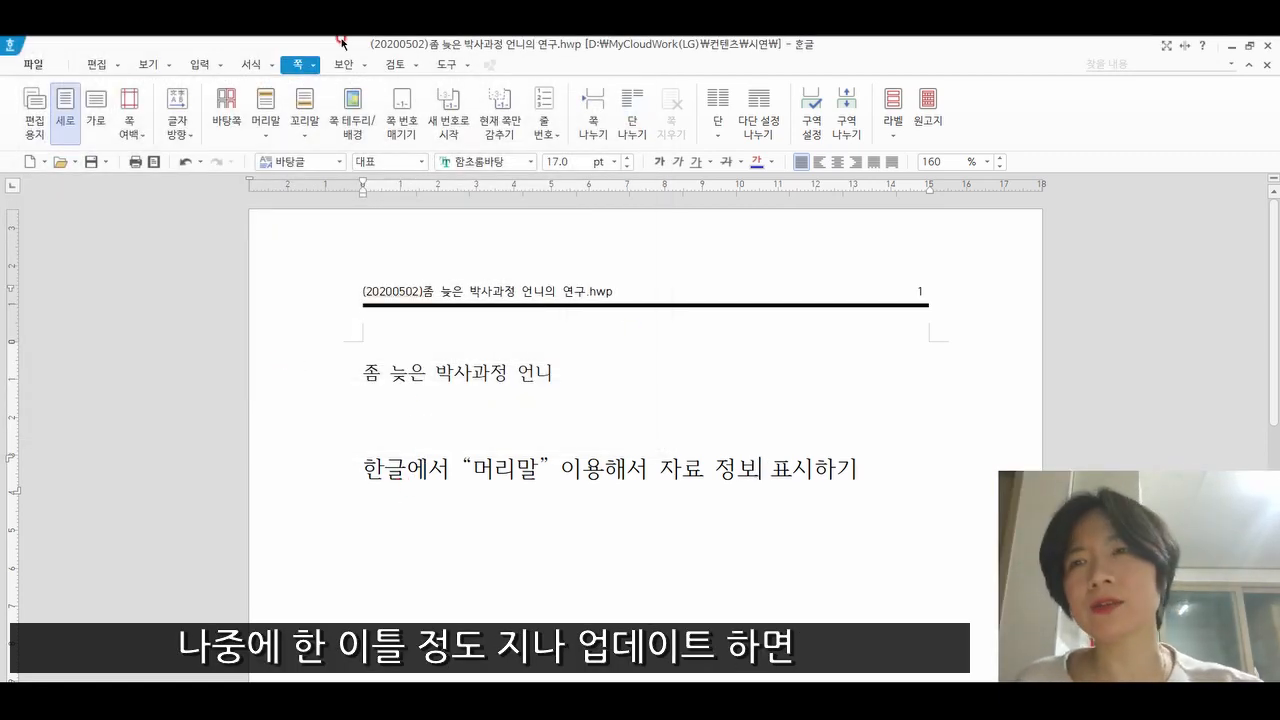
# Save another copy of the document as "(20200504)좀 늦은 박사과정 언니의 연구" in the same folder
pyautogui.click(28, 67)
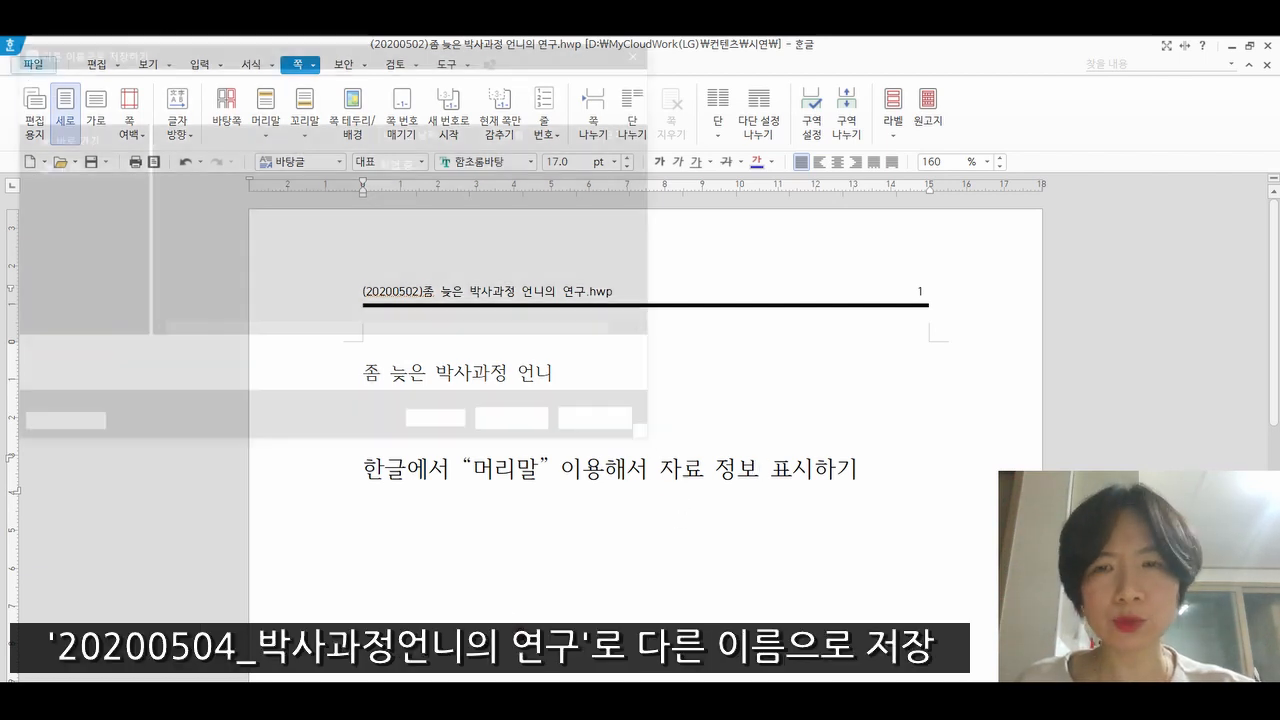
pyautogui.click(170, 358)
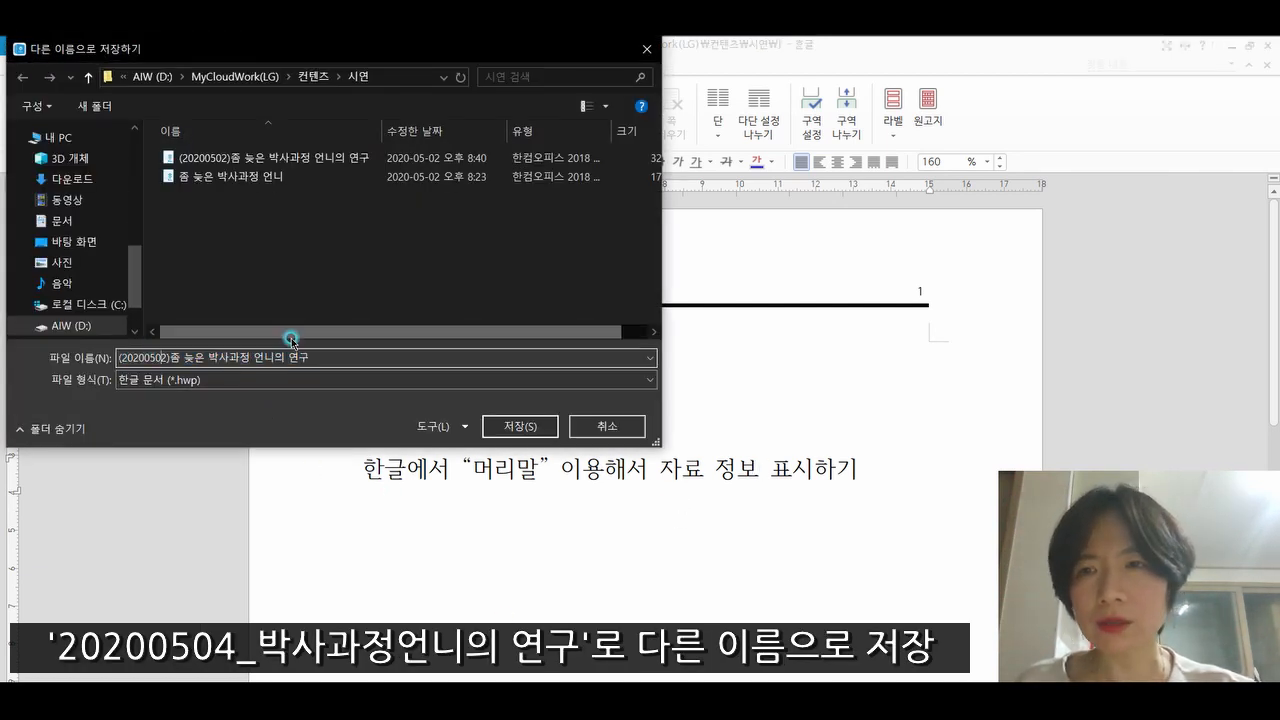
pyautogui.press('Delete')
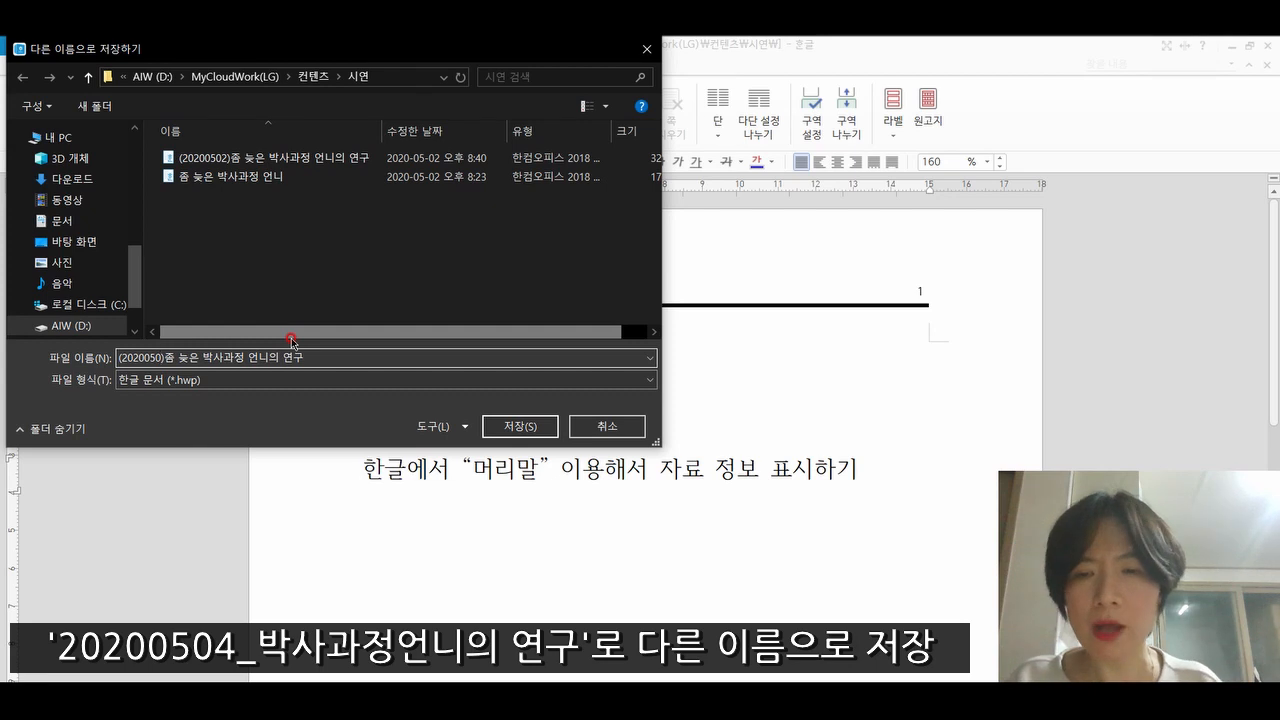
pyautogui.write('4')
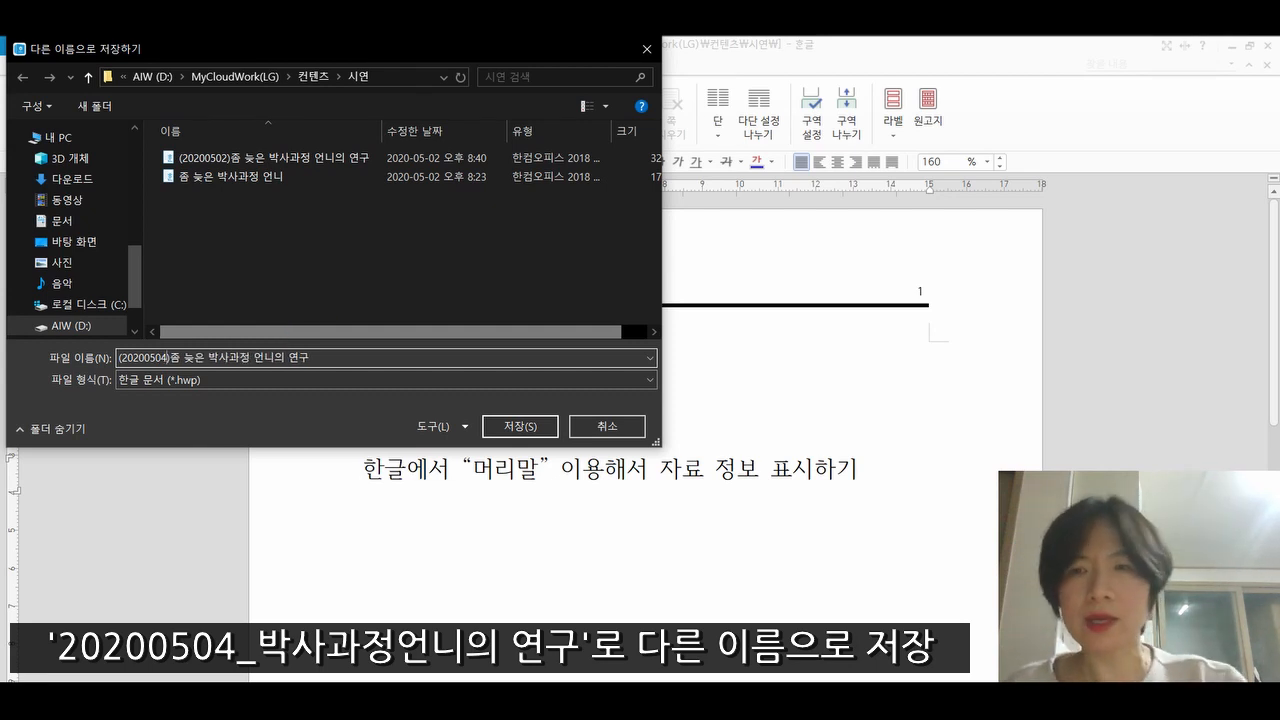
pyautogui.click(520, 426)
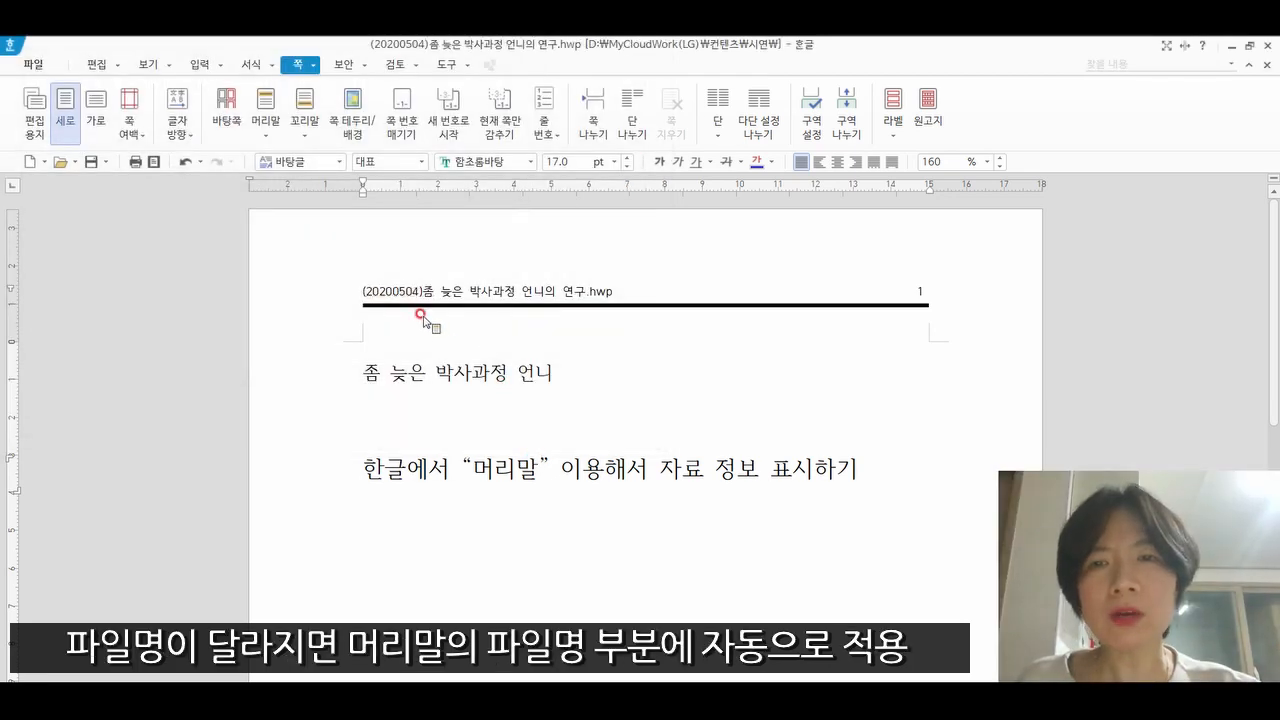
# Open the header for editing and change the font of its file name and page number line
pyautogui.doubleClick(506, 290)
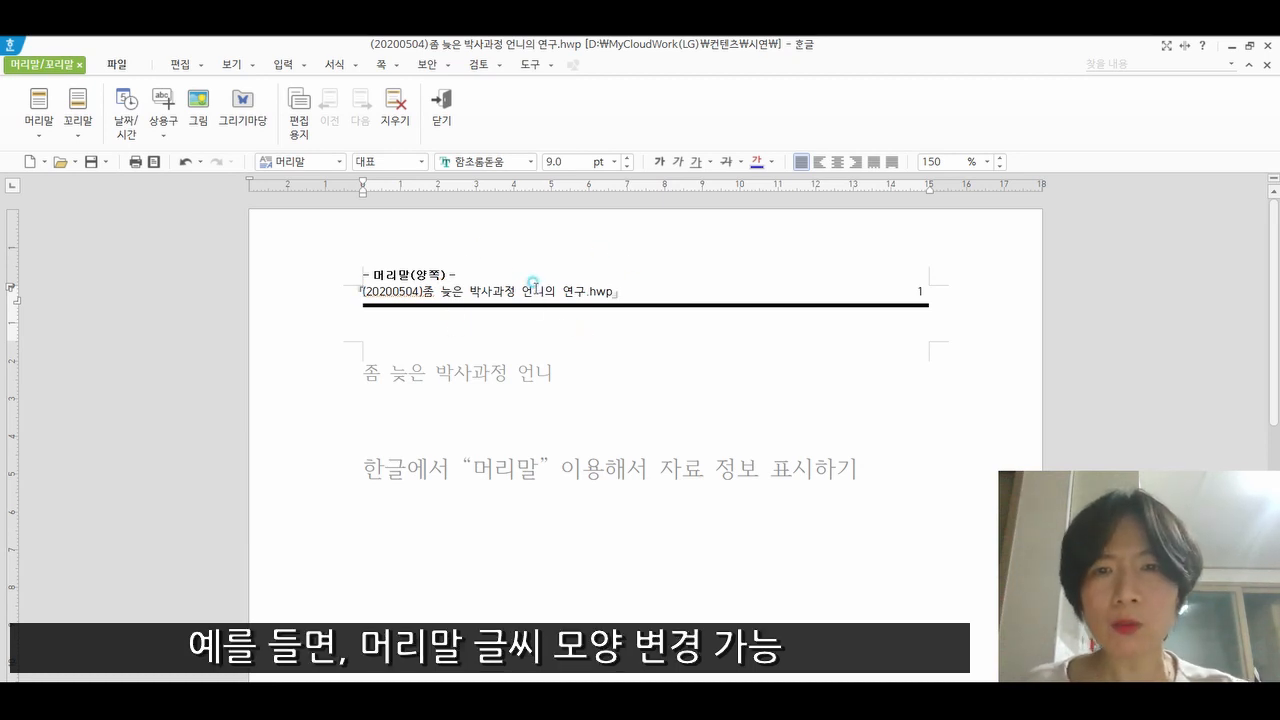
pyautogui.tripleClick(560, 292)
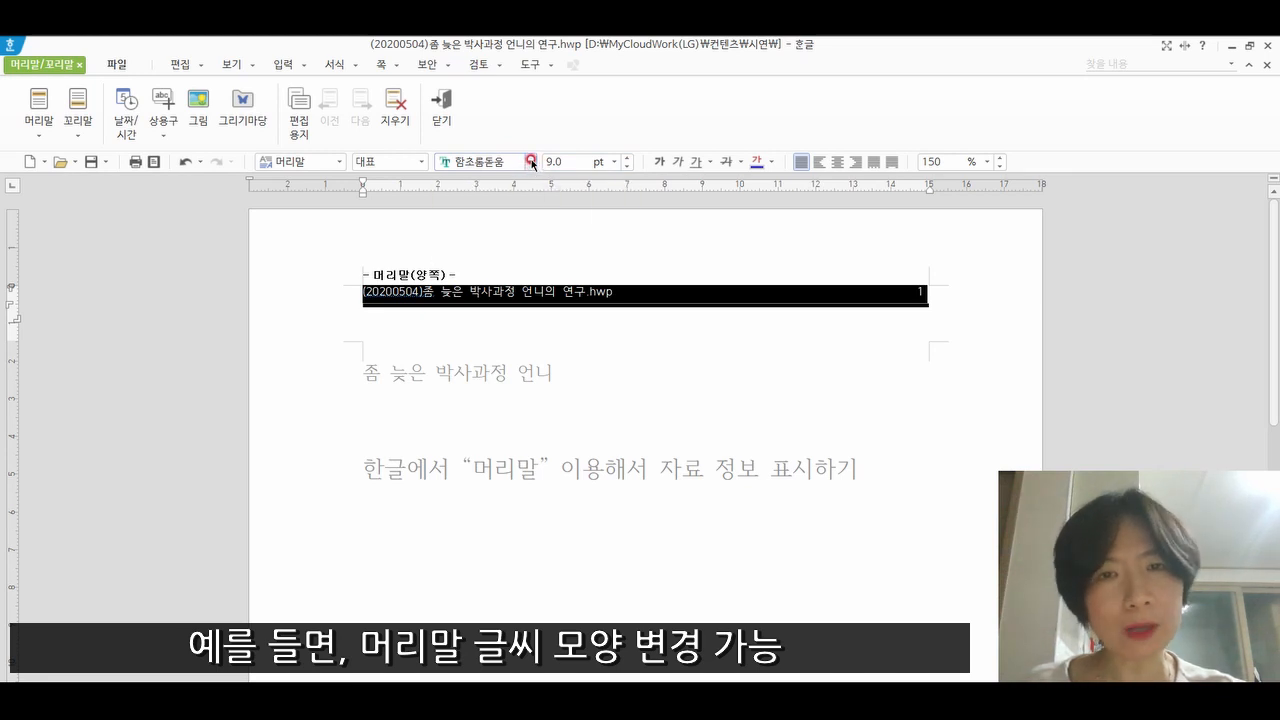
pyautogui.click(531, 162)
pyautogui.click(613, 209)
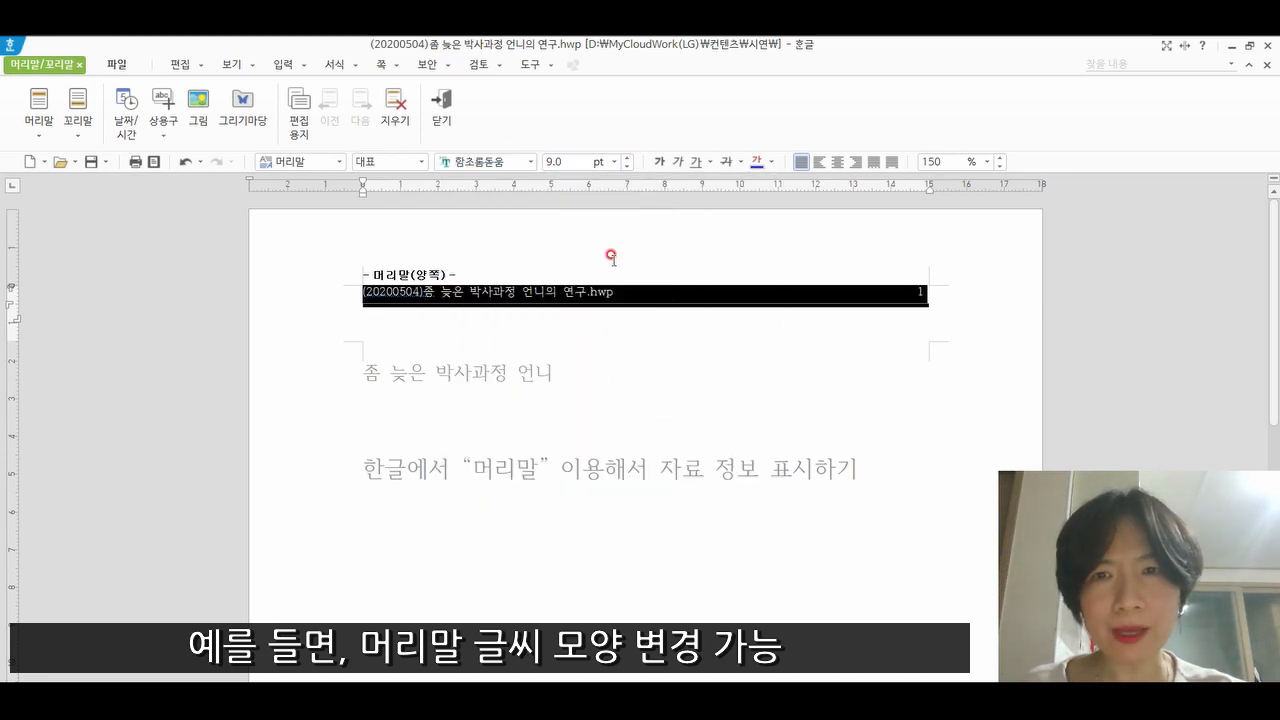
# Fill the divider line under the header text with blue and close header editing
pyautogui.click(565, 316)
pyautogui.click(600, 305)
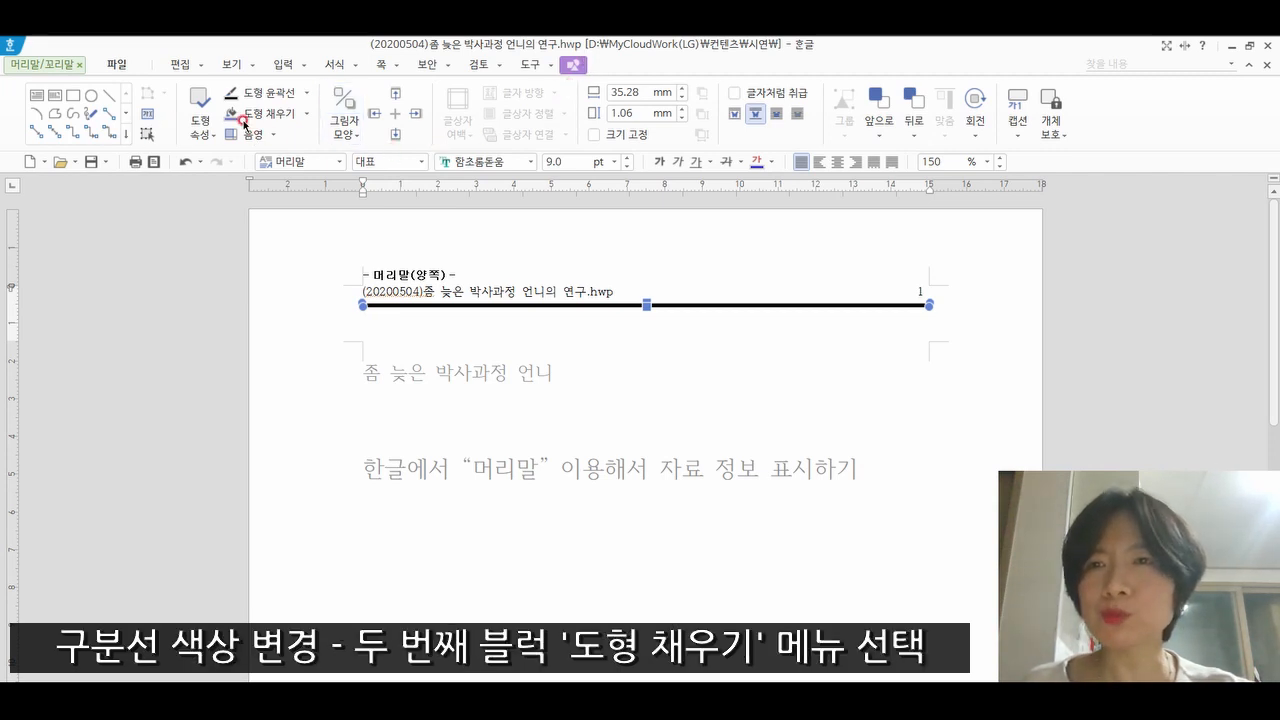
pyautogui.click(306, 116)
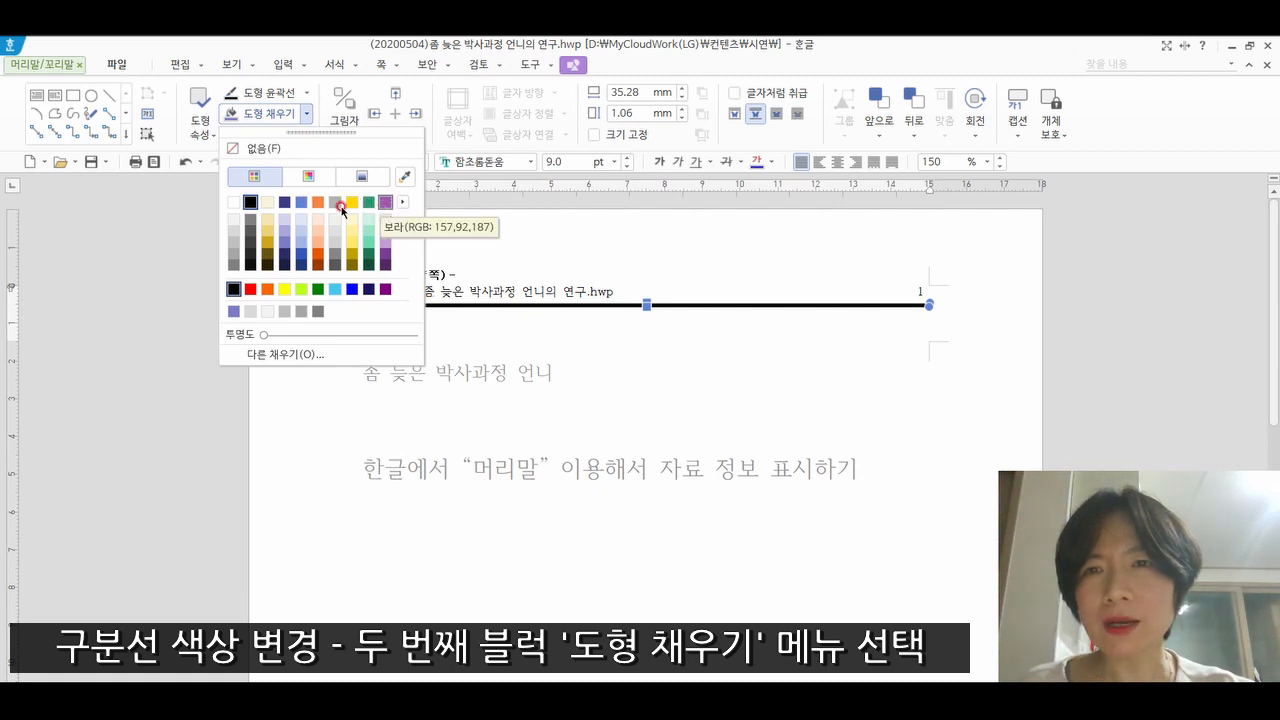
pyautogui.click(302, 204)
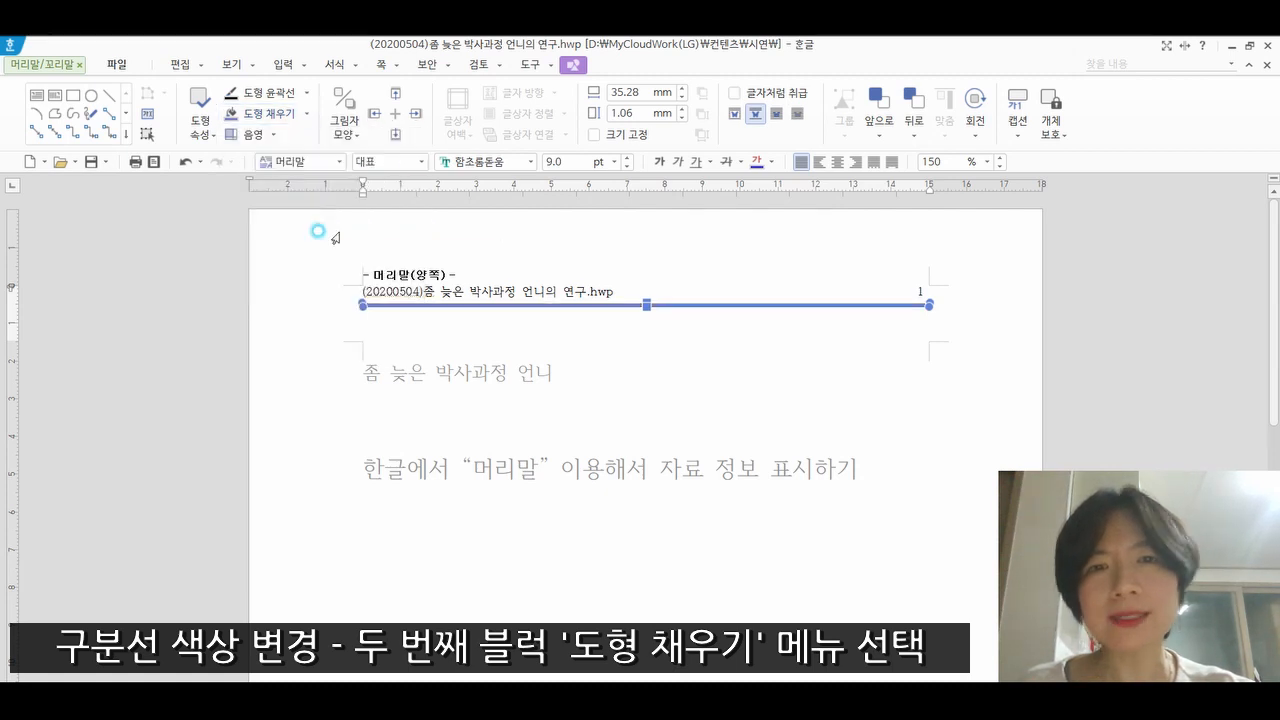
pyautogui.click(500, 366)
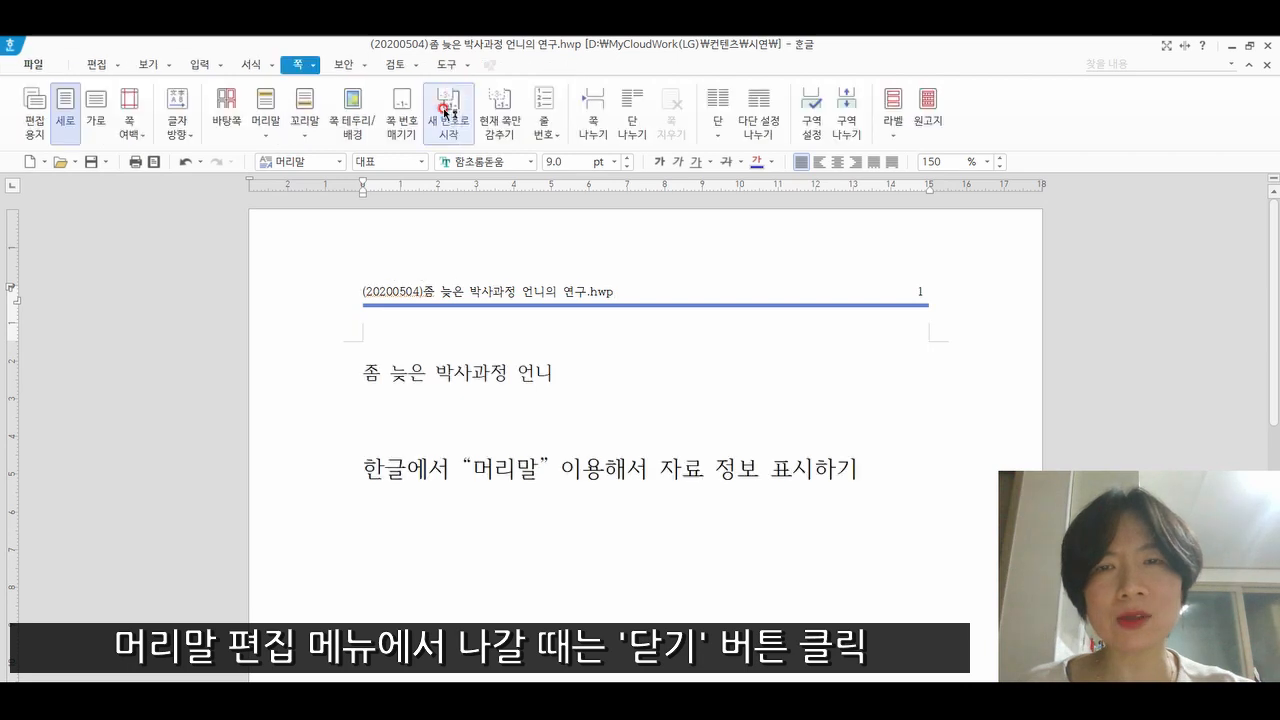
pyautogui.click(443, 110)
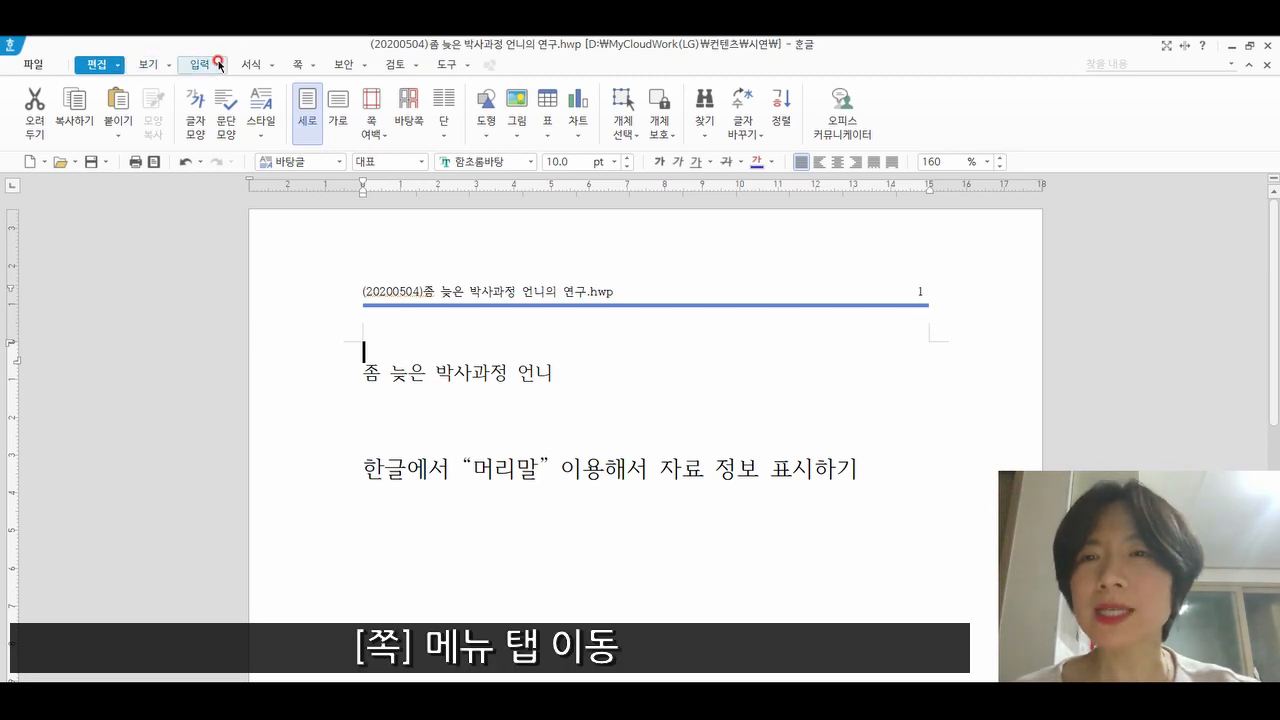
# Clear the existing header by creating a both-pages (양쪽) header with the no-style option (모양 없음)
pyautogui.click(299, 66)
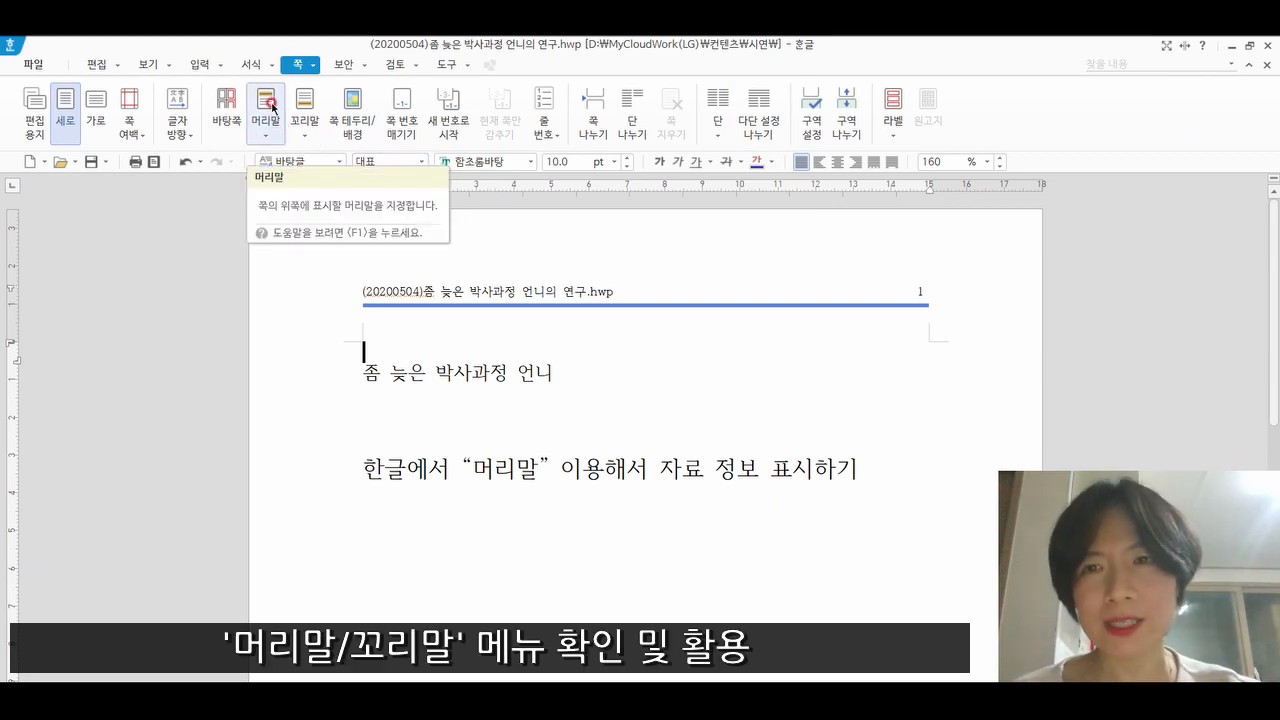
pyautogui.click(266, 114)
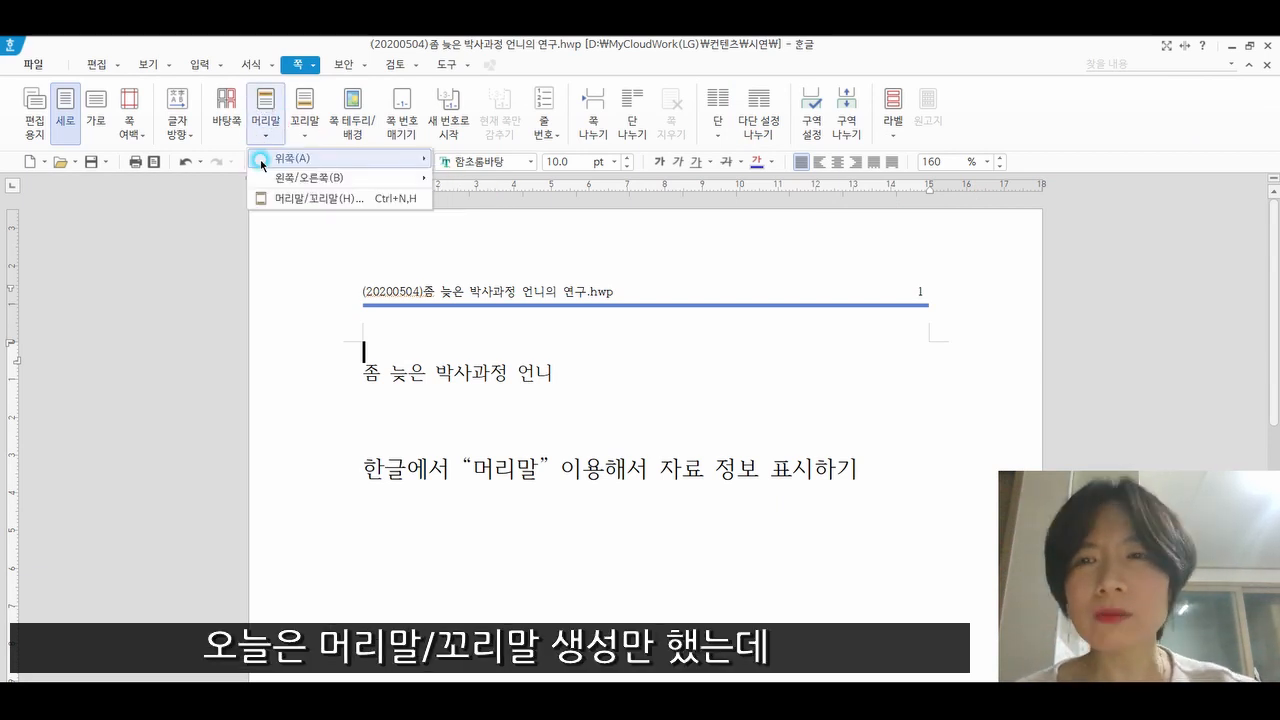
pyautogui.moveTo(272, 158)
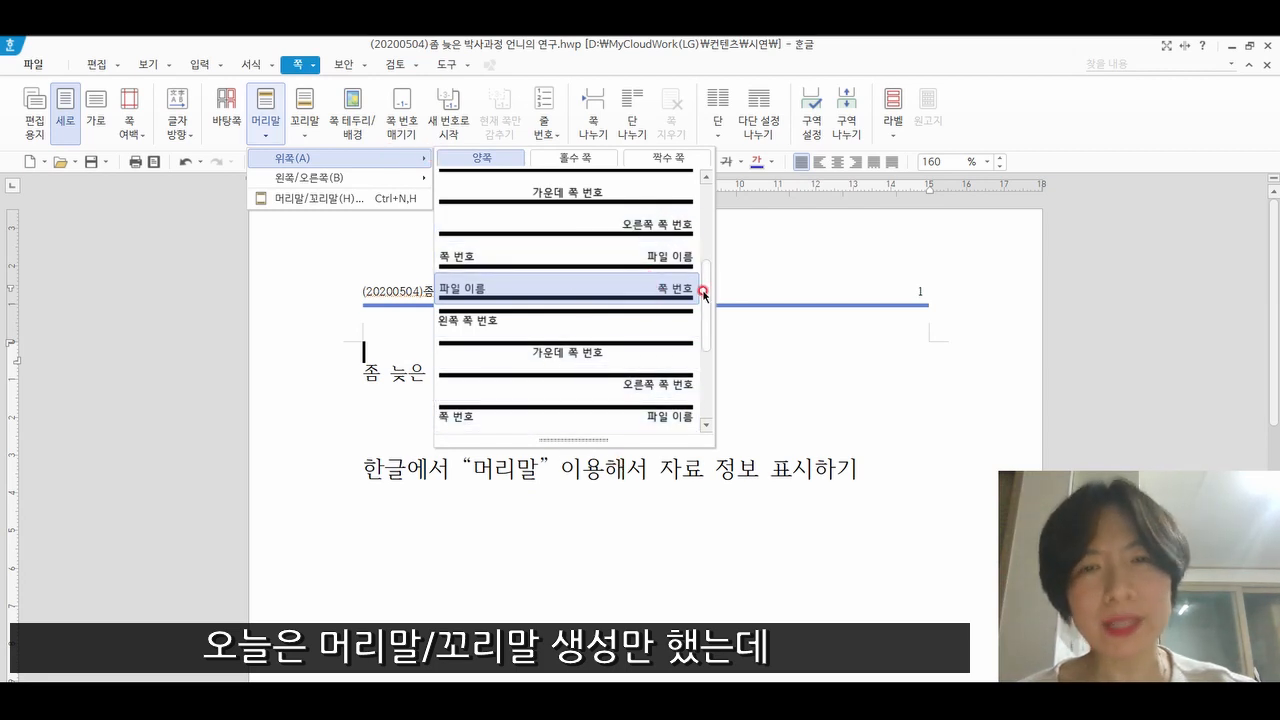
pyautogui.click(330, 198)
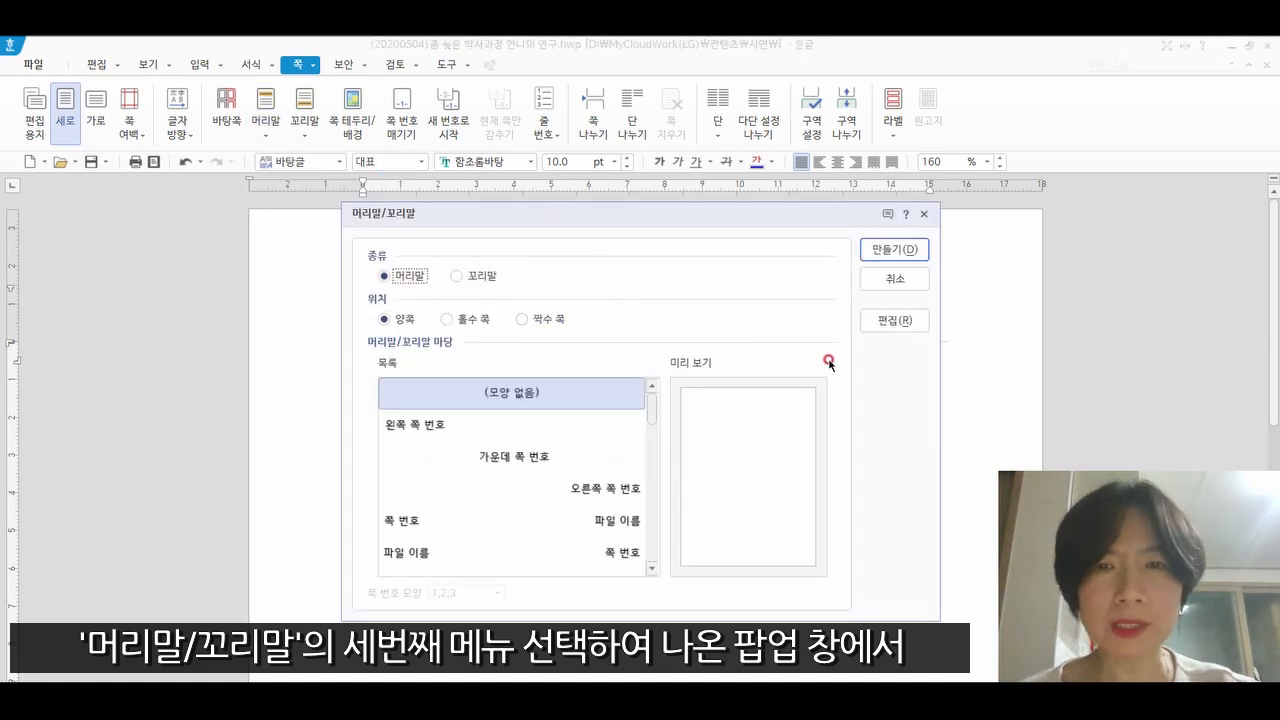
pyautogui.click(600, 395)
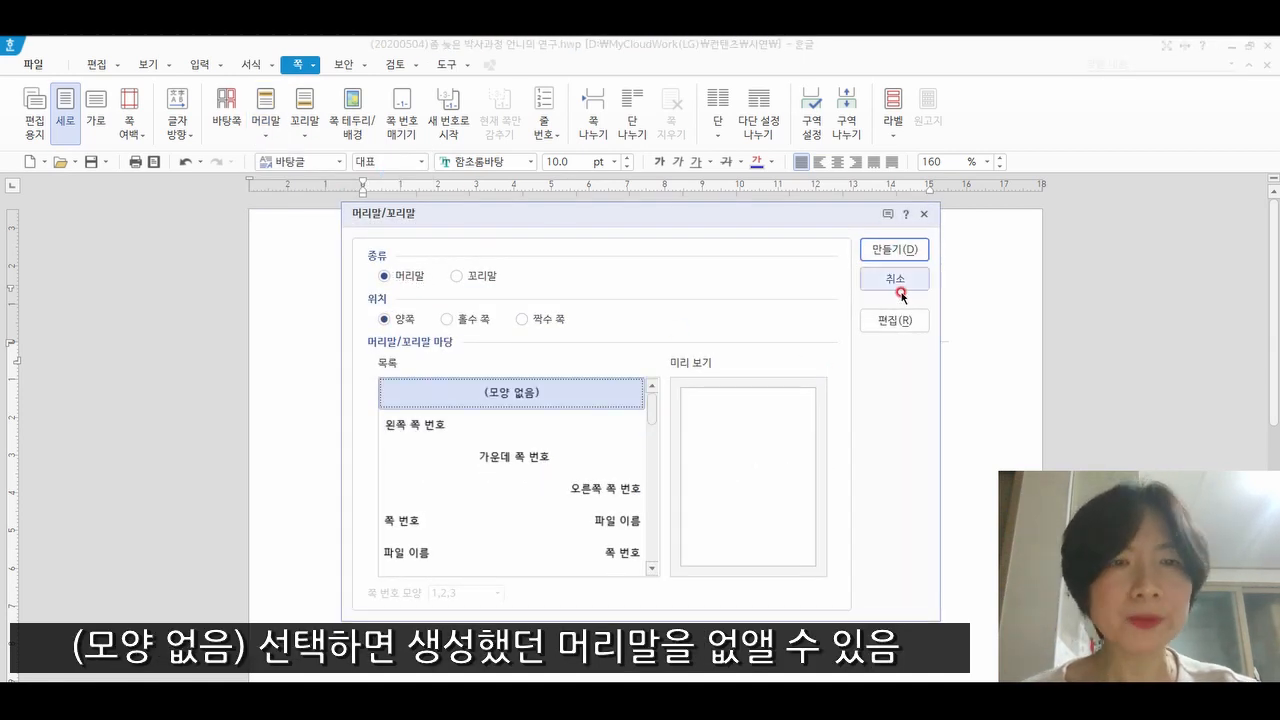
pyautogui.click(915, 250)
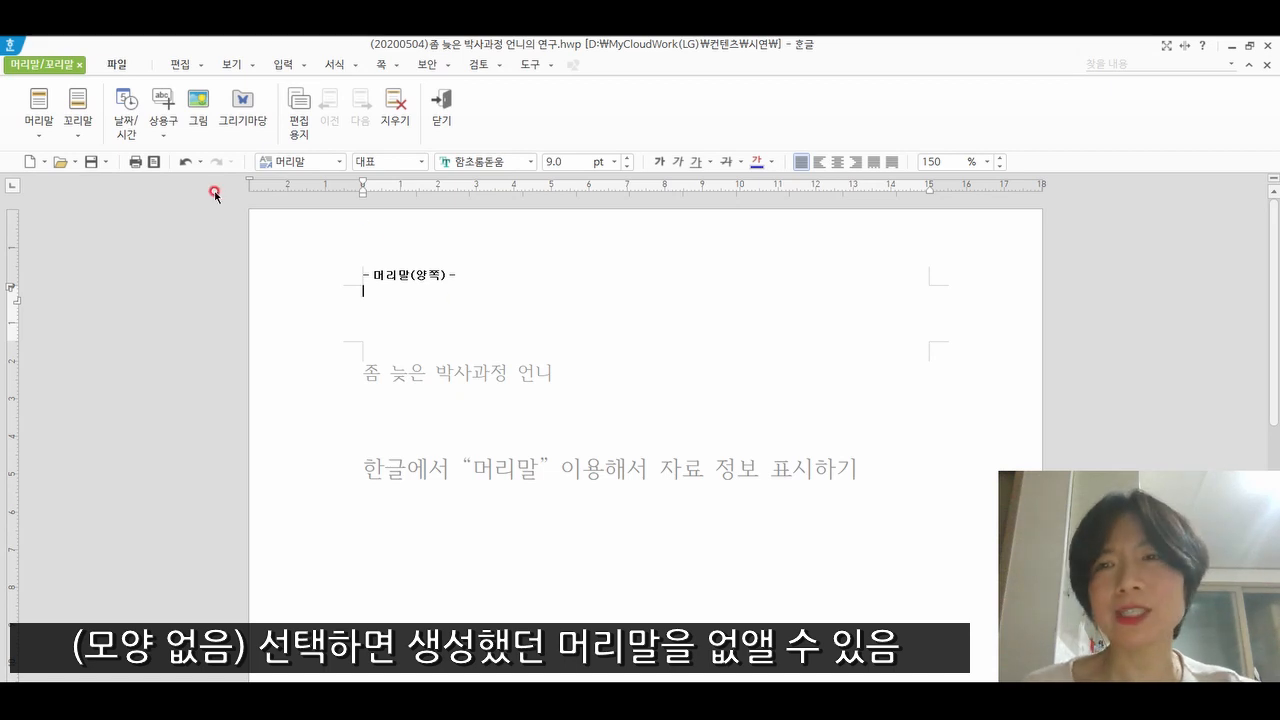
# Insert the top both-pages (양쪽) header style with file name at left, page number at right and a thick line underneath
pyautogui.click(40, 143)
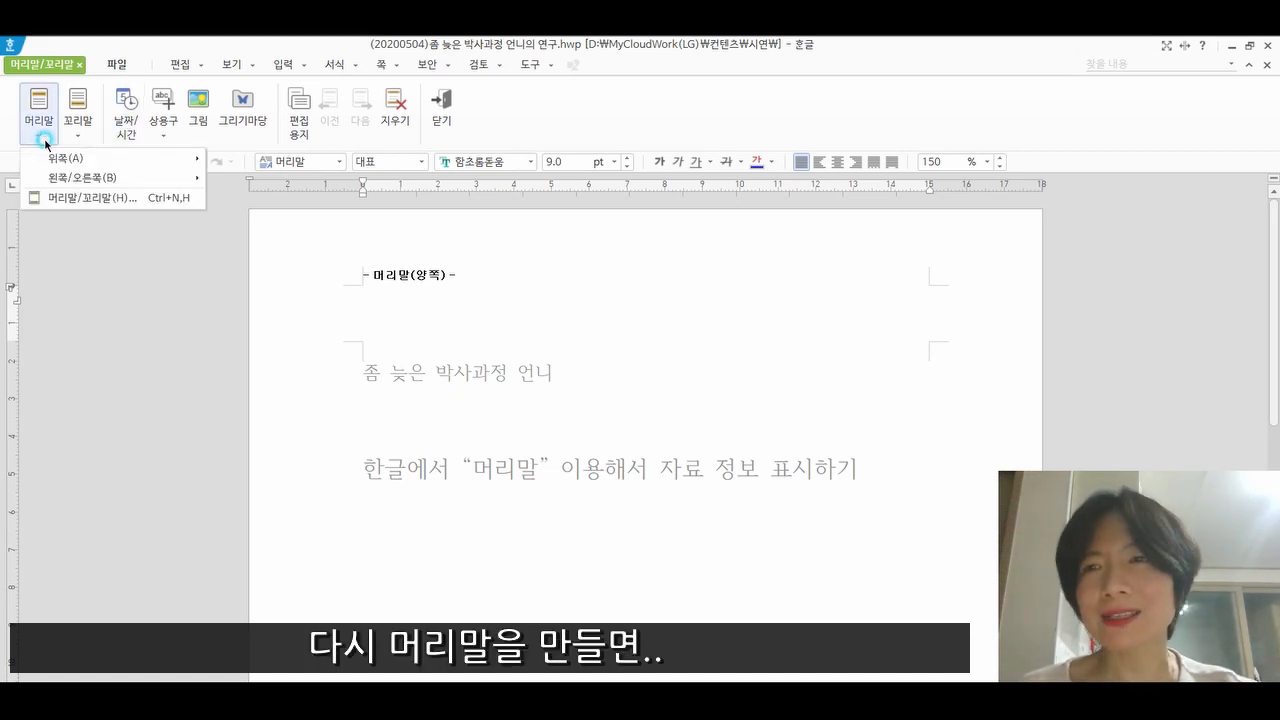
pyautogui.click(70, 159)
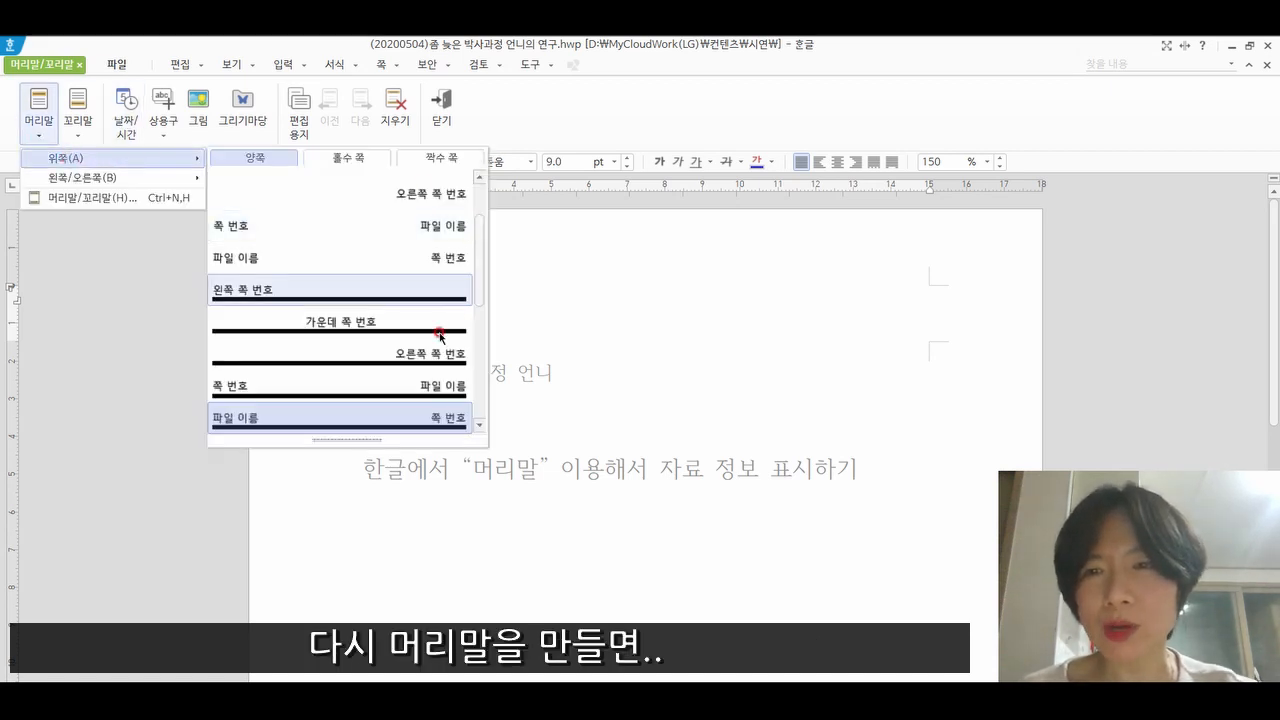
pyautogui.click(372, 418)
# Fill the new header's divider line with dark navy blue, close header editing and return to the body text
pyautogui.click(411, 305)
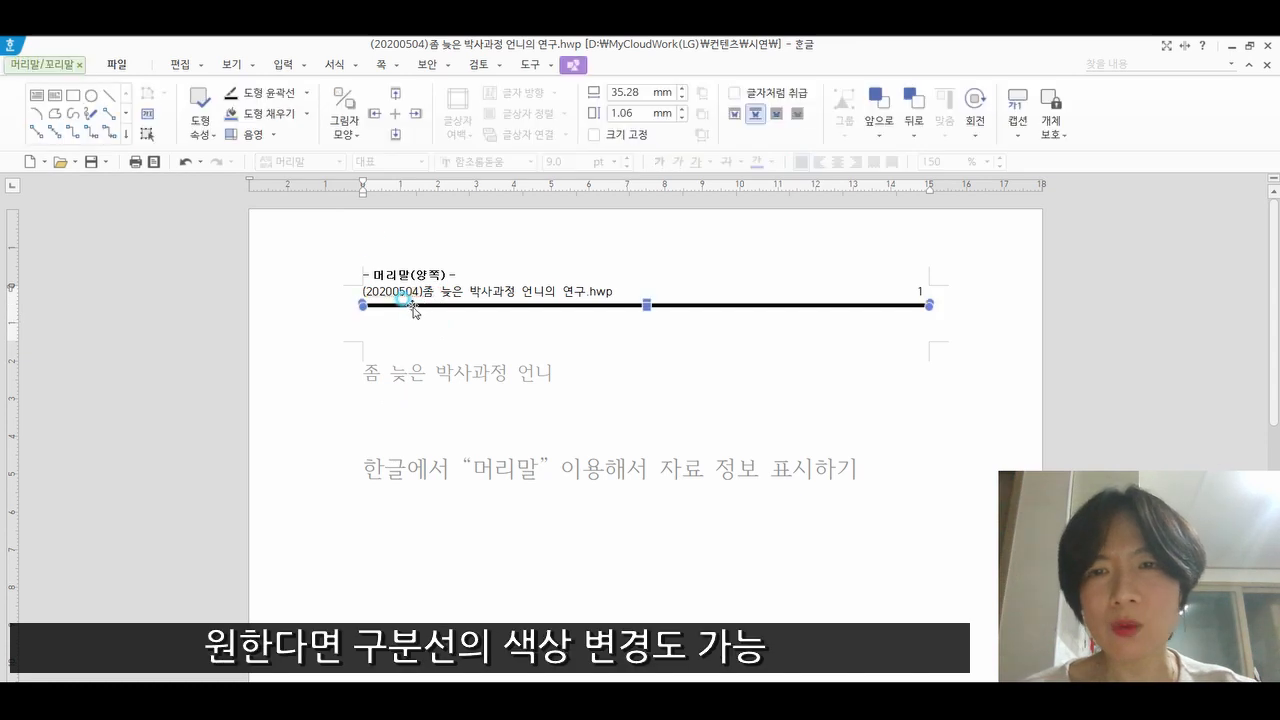
pyautogui.click(306, 113)
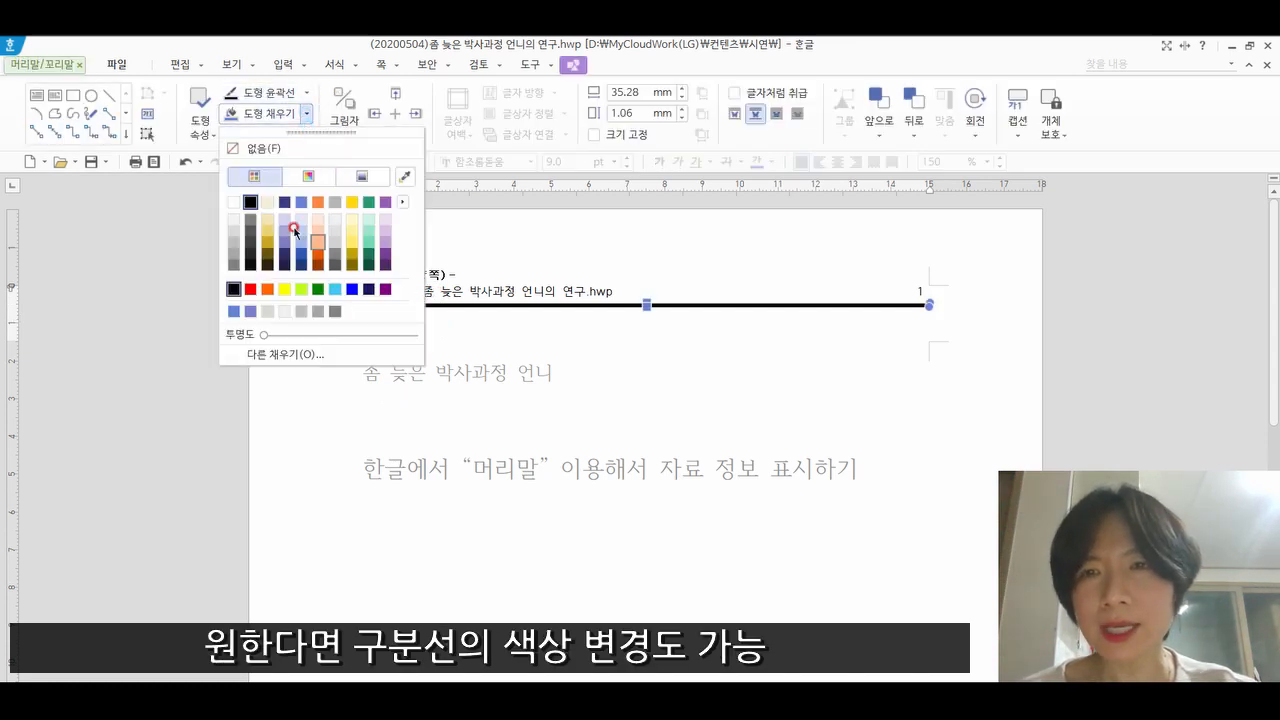
pyautogui.click(284, 202)
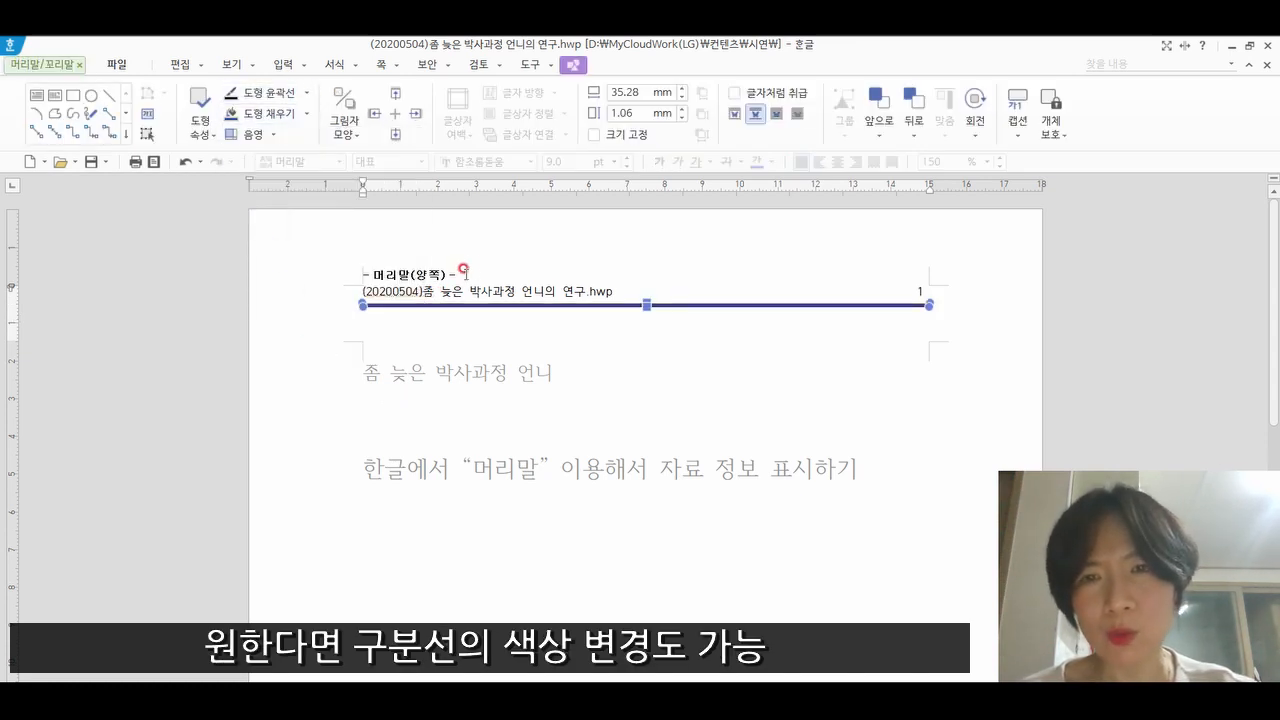
pyautogui.click(45, 64)
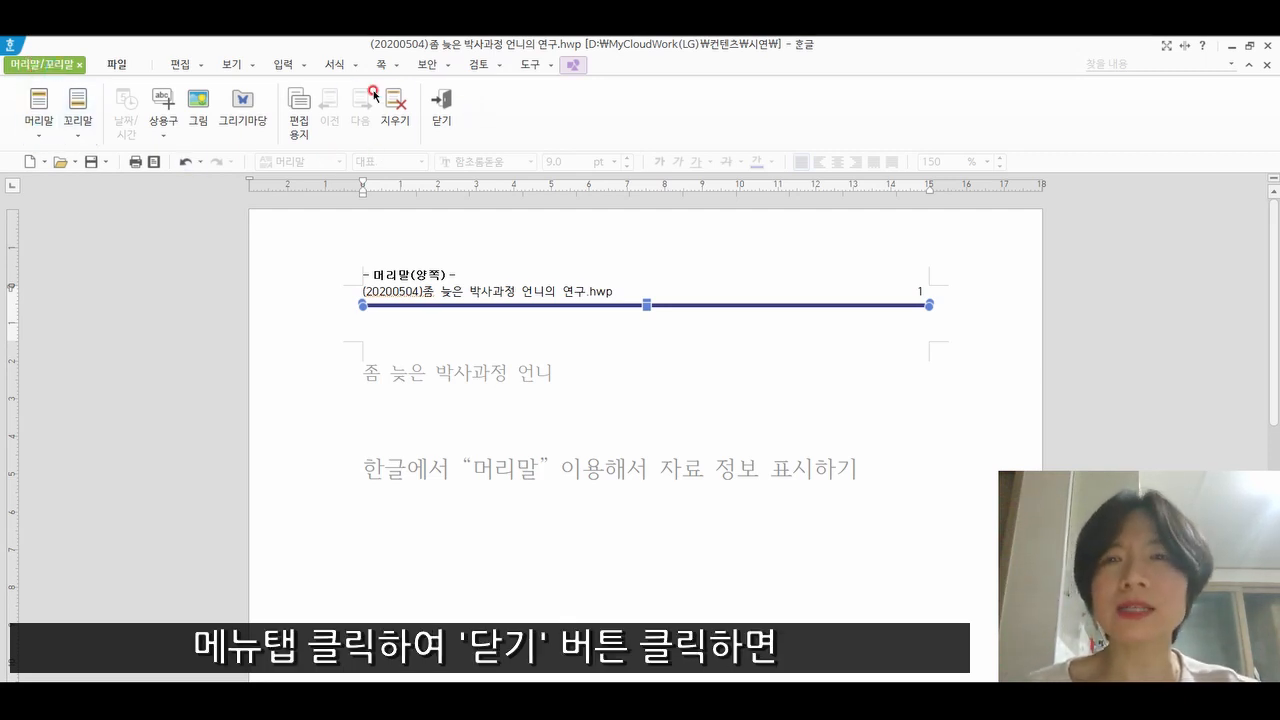
pyautogui.click(442, 105)
pyautogui.click(397, 371)
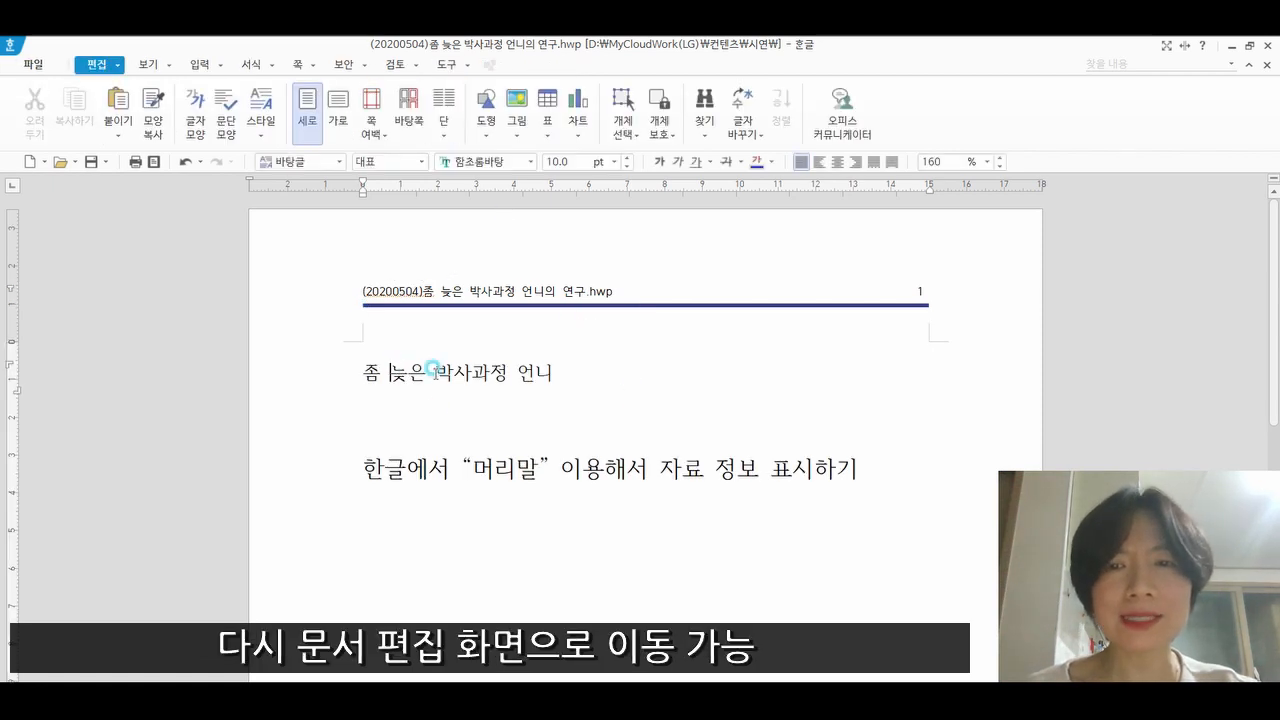
pyautogui.scroll(-3, 434, 370)
pyautogui.scroll(3, 435, 370)
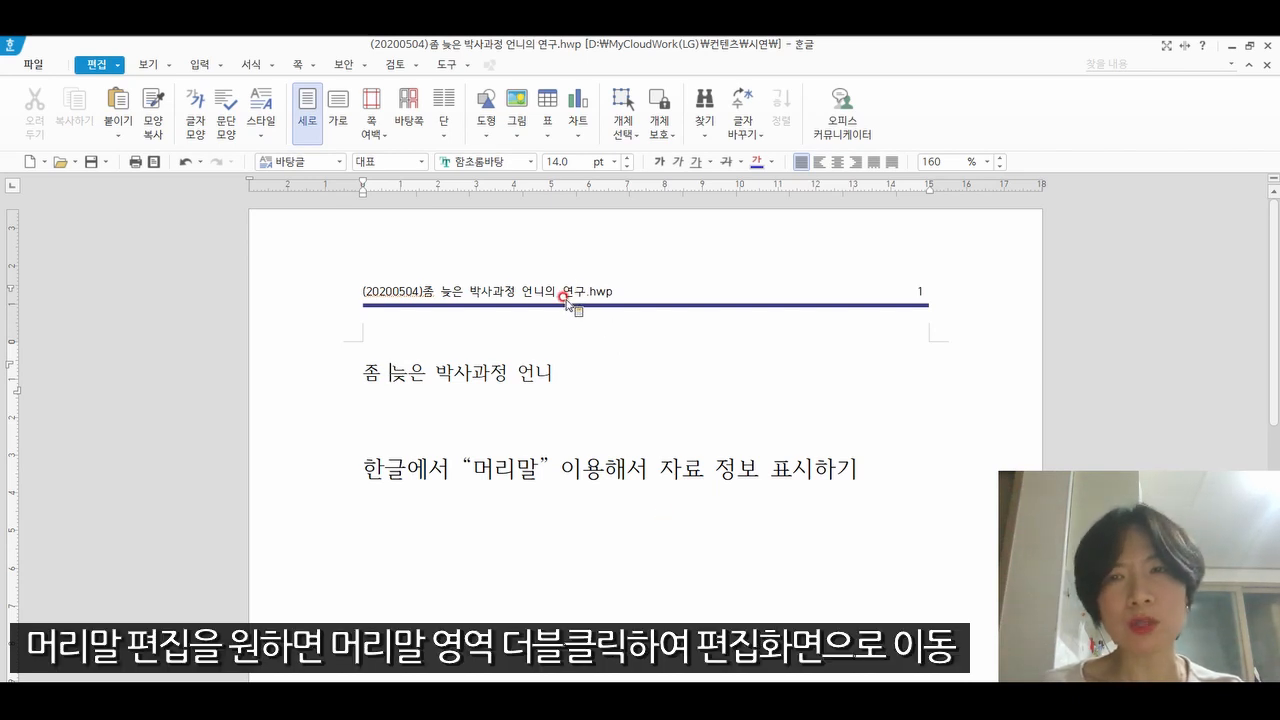
# Reopen the header for editing from the page, close it again and place the cursor in the body heading
pyautogui.doubleClick(514, 290)
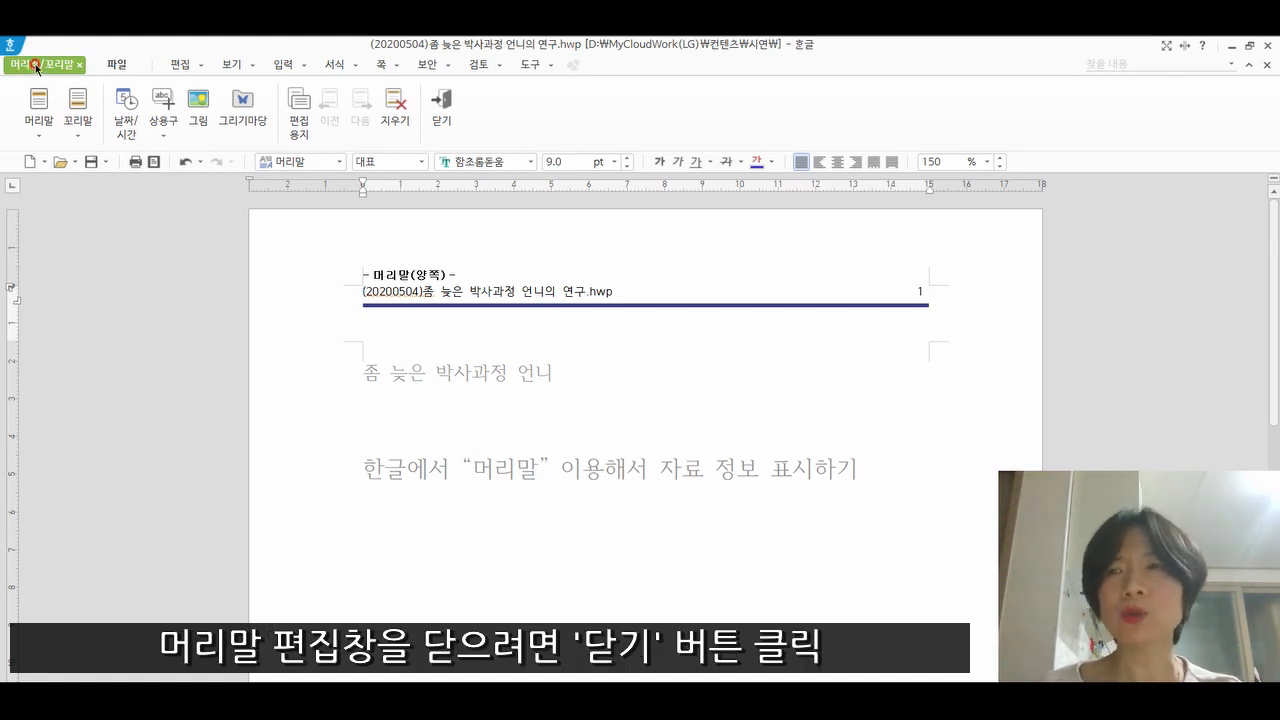
pyautogui.click(443, 103)
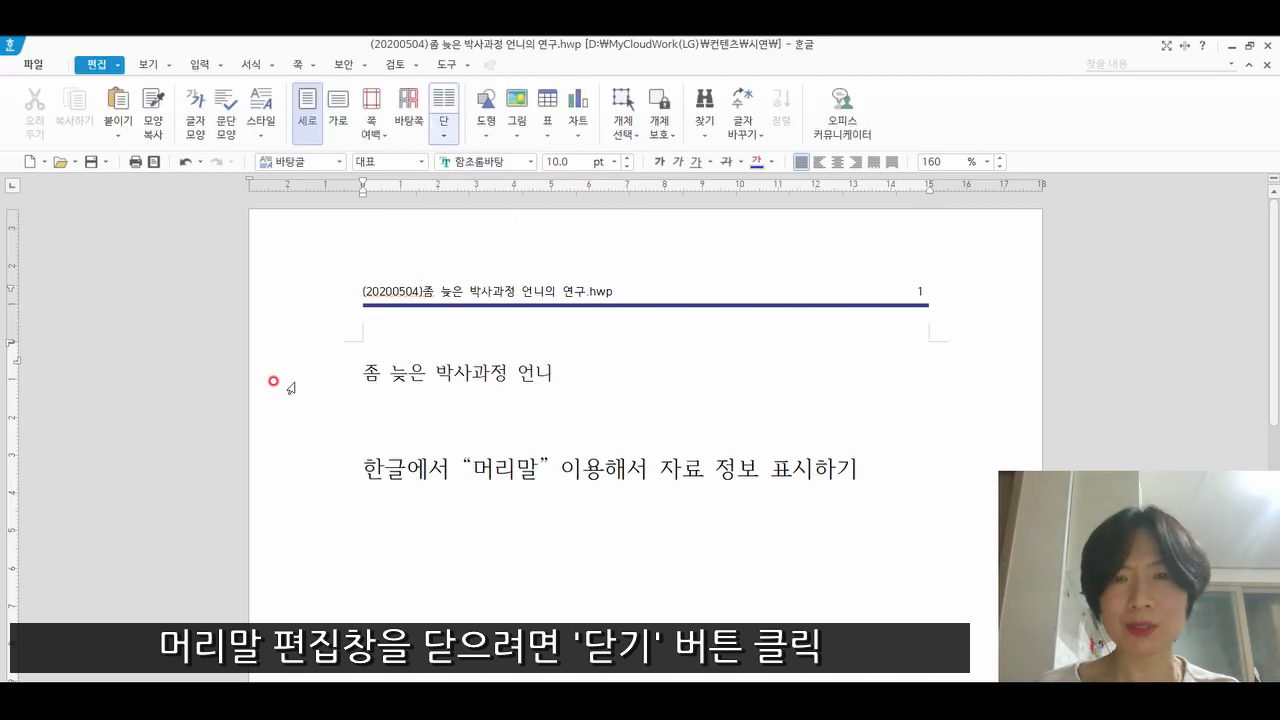
pyautogui.click(461, 468)
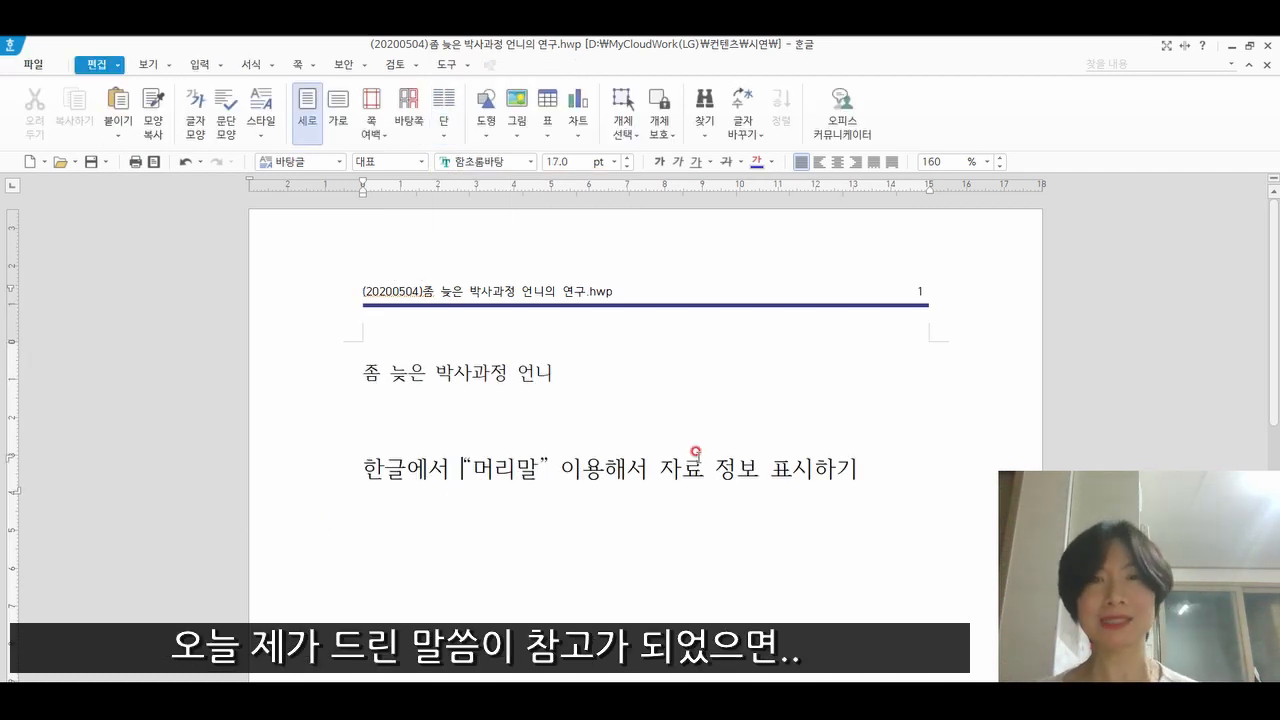